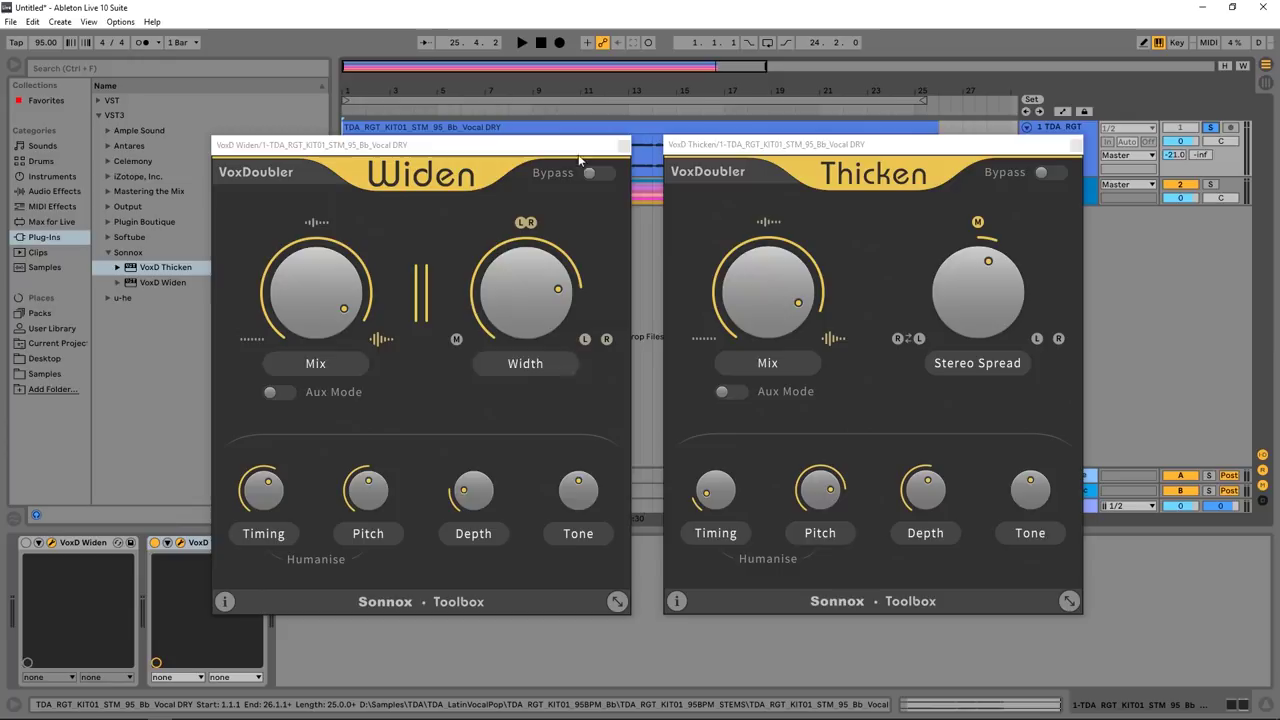
Switch off the Thicken effect and close both VoxDoubler plugin windows.
left_click(155, 542)
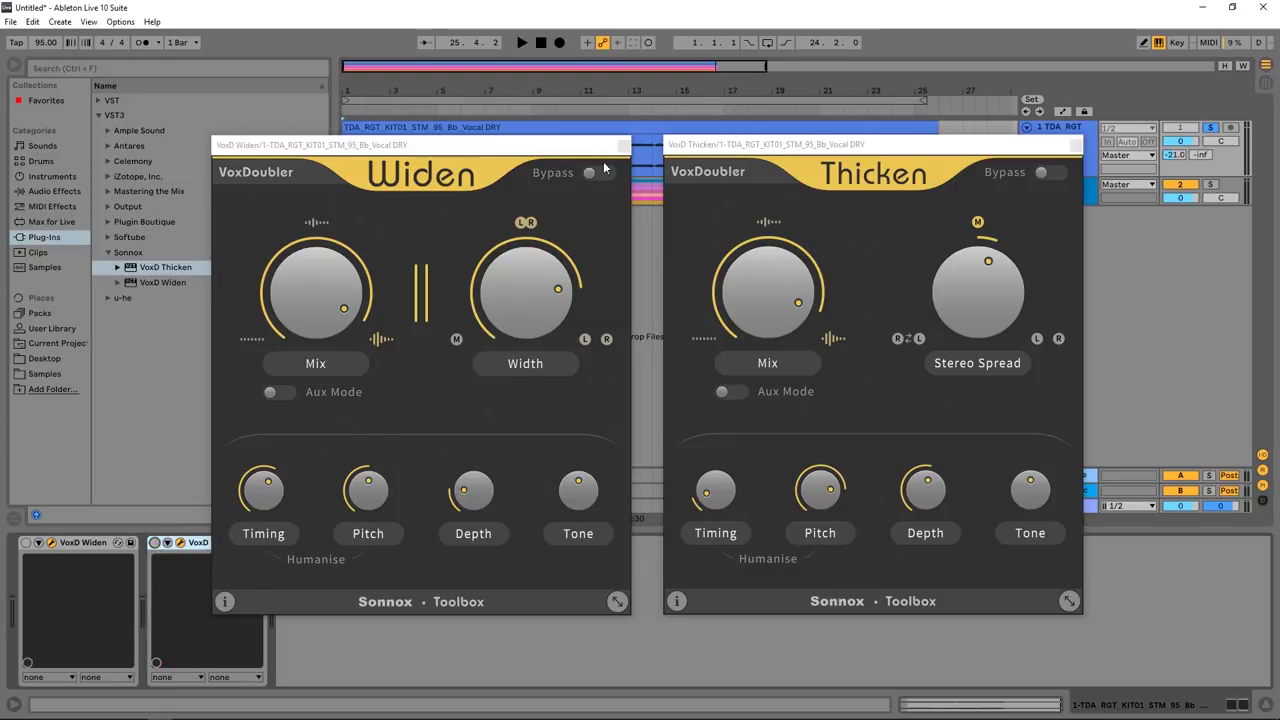
left_click(1076, 145)
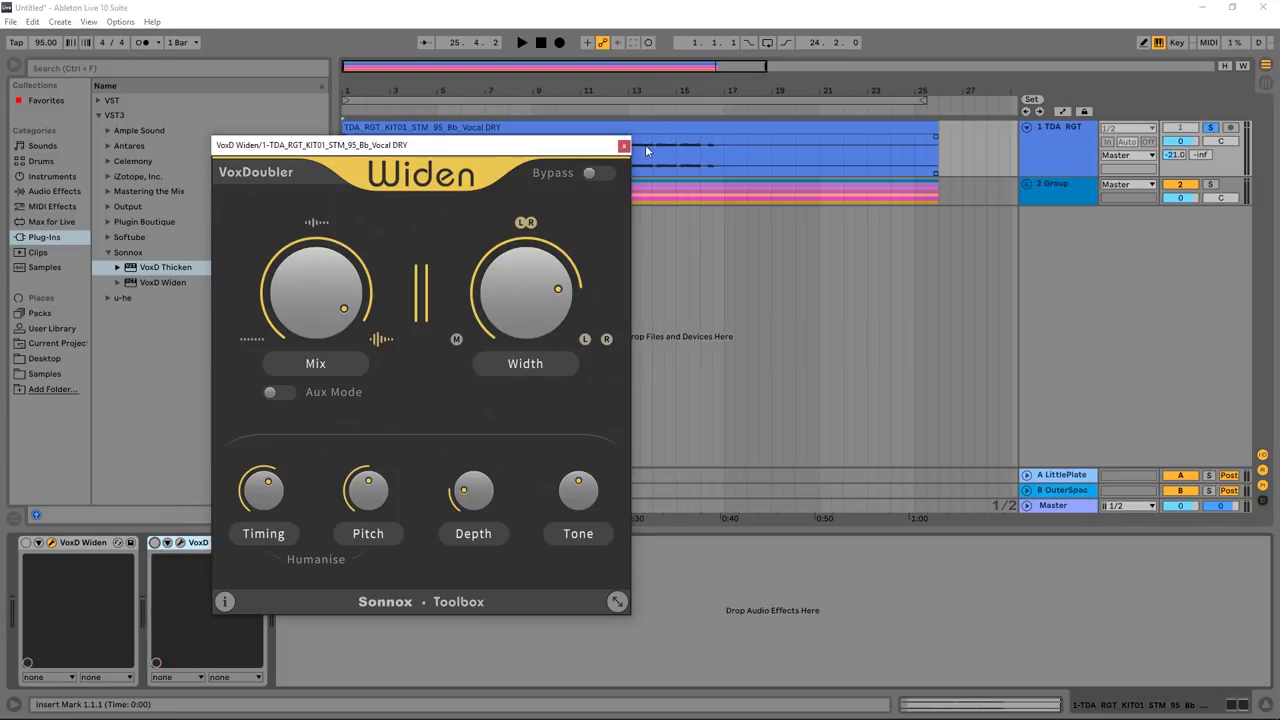
left_click(623, 146)
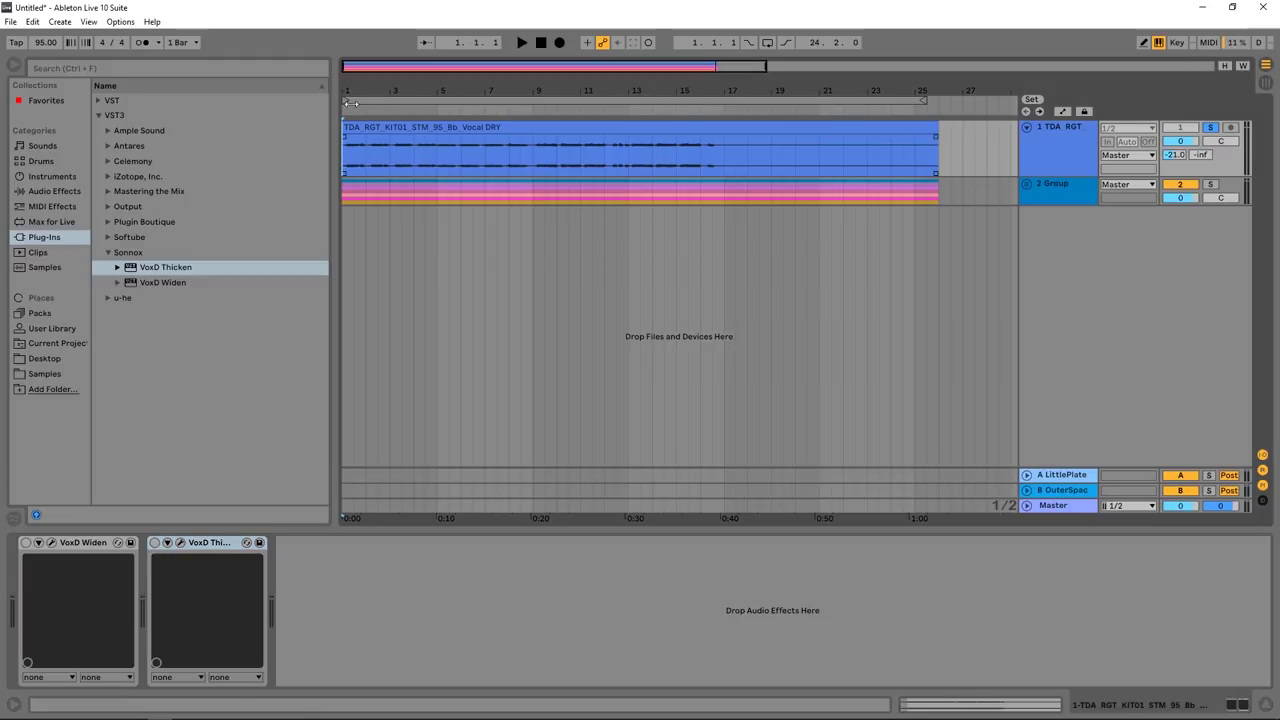
Zoom the arrangement to bars 1–15 and play the vocal from the start, then stop.
left_click_drag(350, 103, 392, 150)
key("space")
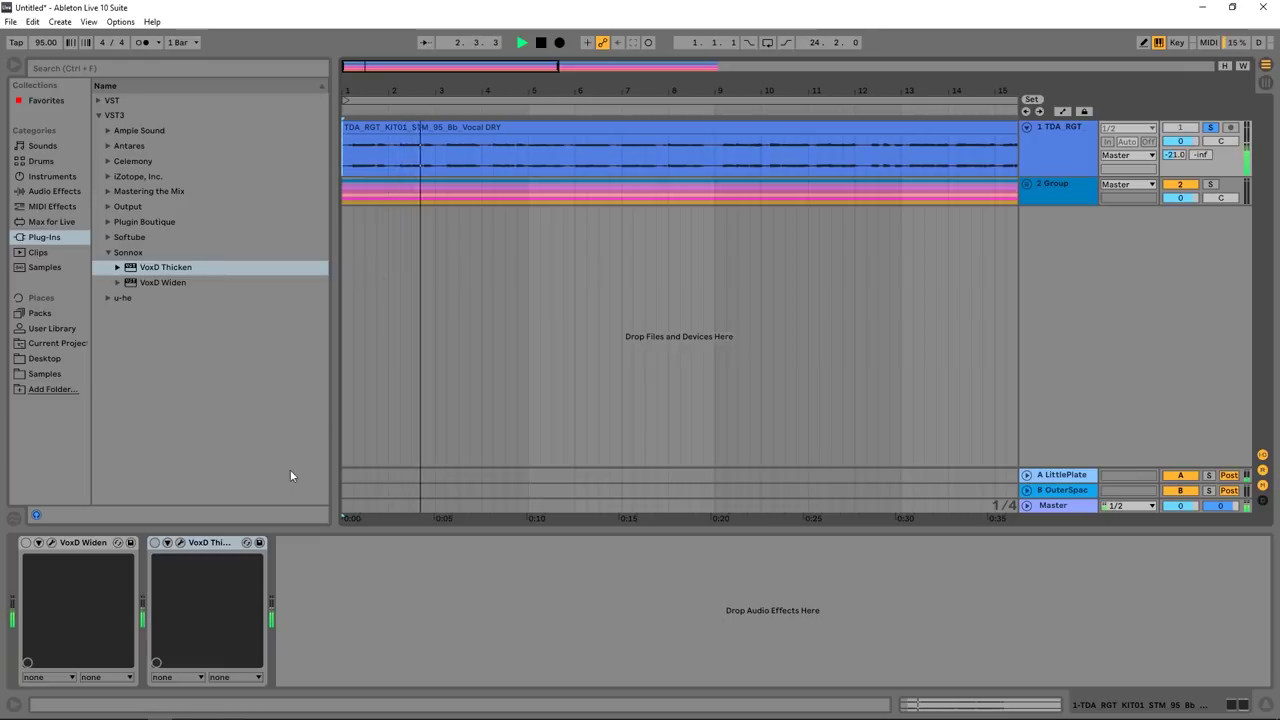
key("space")
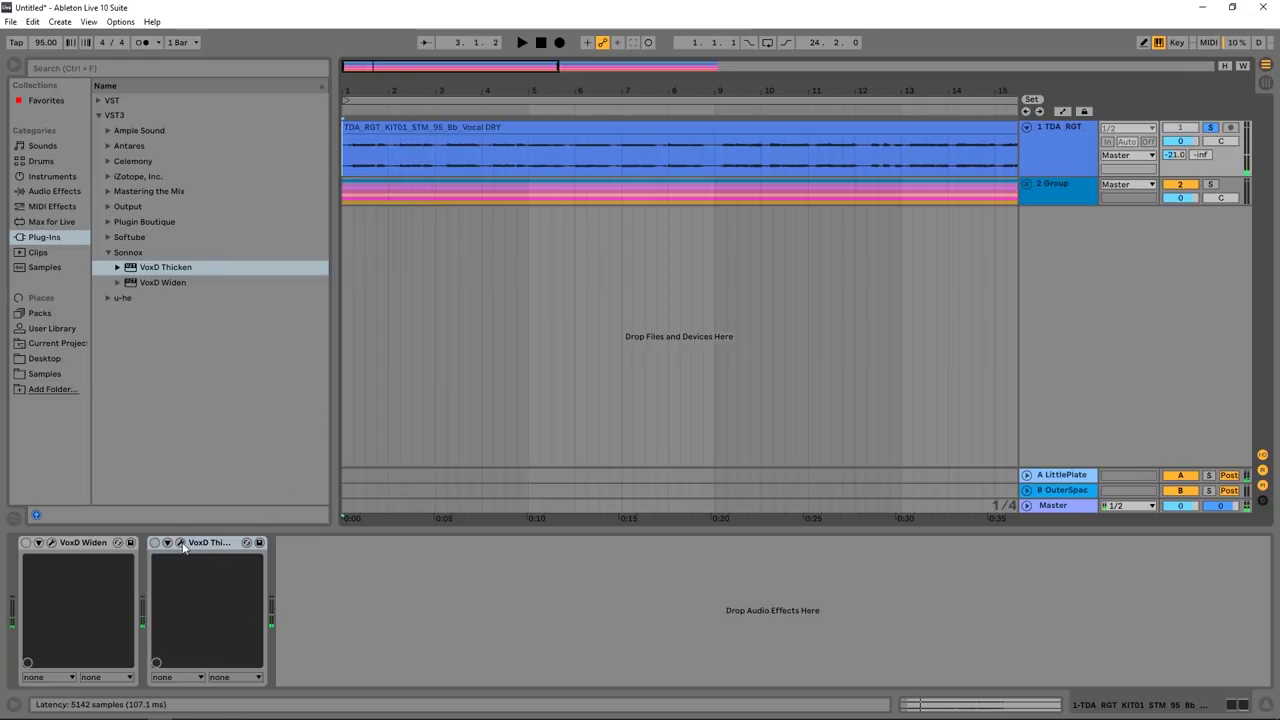
Open the Thicken window, dismiss its help overview and move it left.
left_click(180, 542)
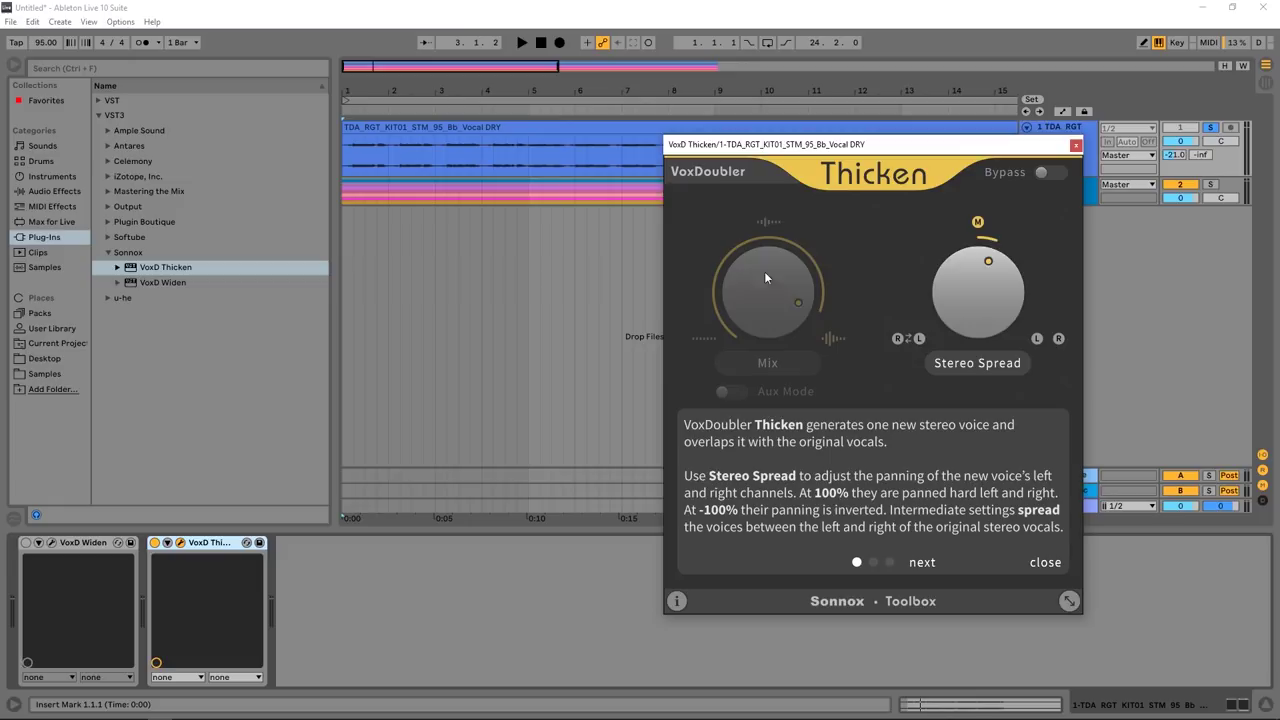
left_click(1045, 562)
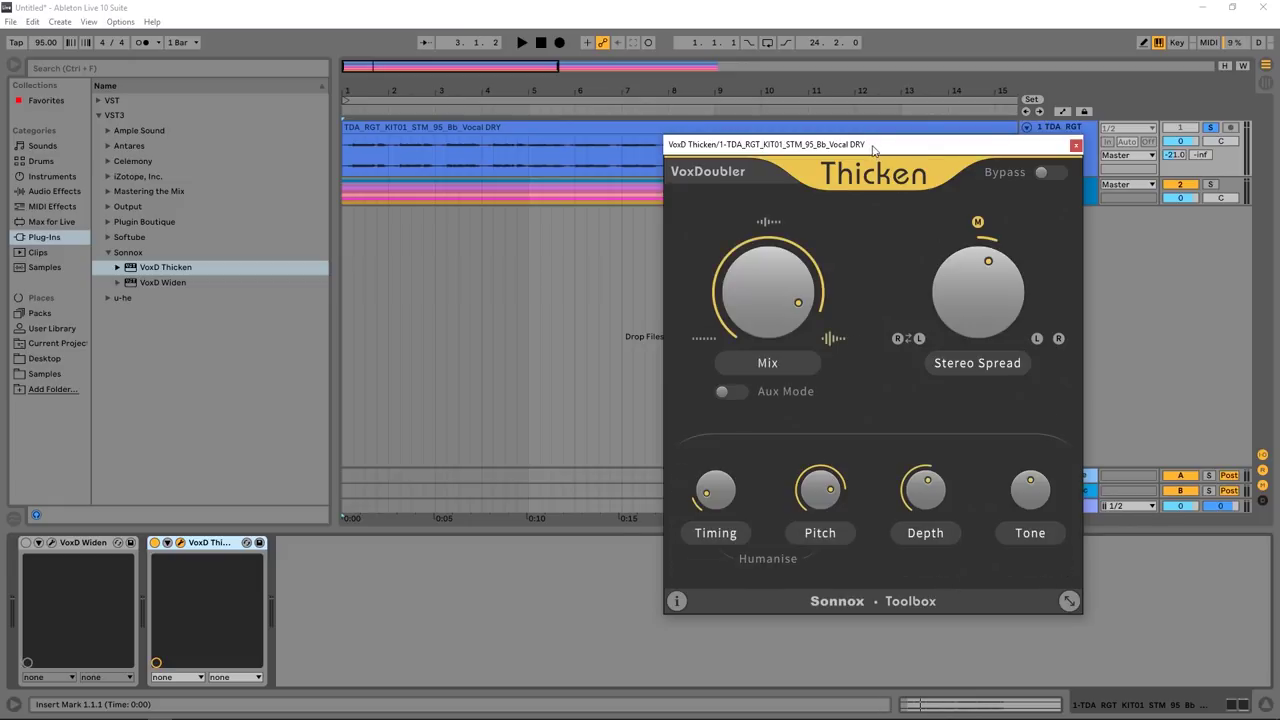
left_click_drag(873, 148, 611, 154)
During playback, try Thicken Mix 21.2–71% and Stereo Spread from -100% to 27.5%.
key("space")
mouse_move(711, 322)
left_mouse_down()
mouse_move(723, 228)
mouse_move(706, 504)
mouse_move(700, 253)
left_mouse_up()
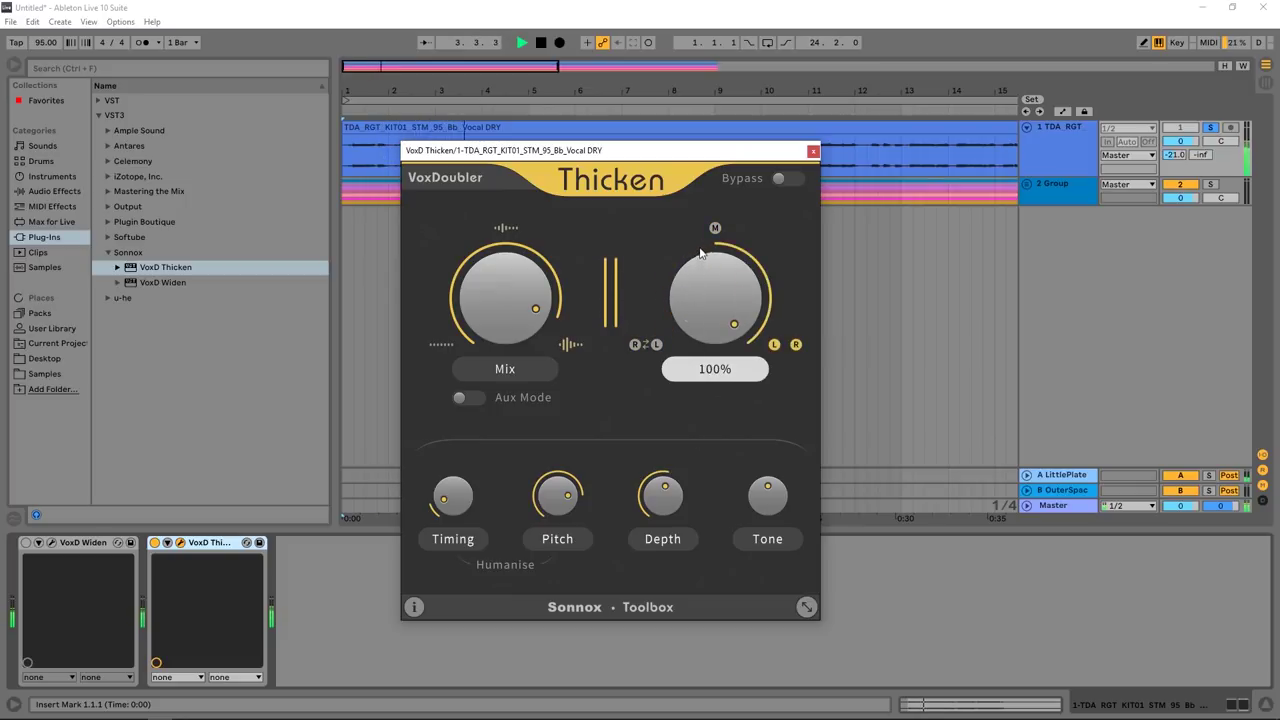
mouse_move(508, 296)
left_mouse_down()
mouse_move(484, 422)
mouse_move(511, 272)
left_mouse_up()
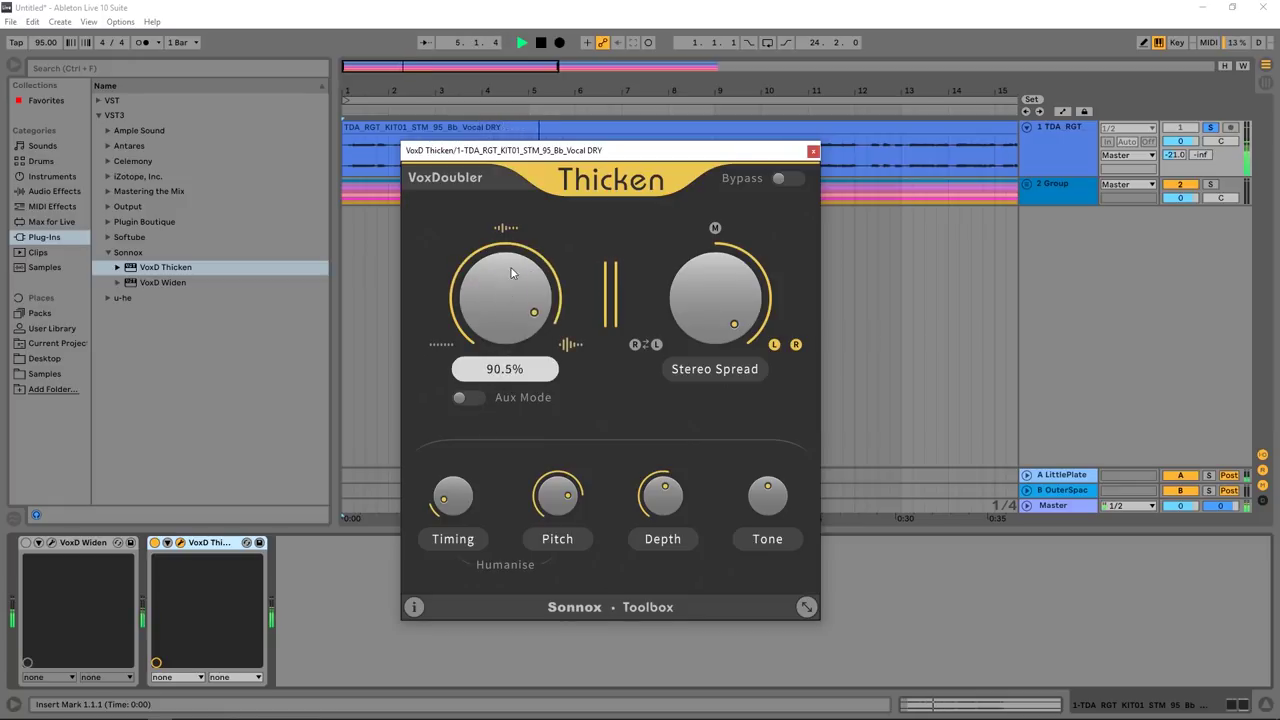
left_click_drag(511, 272, 514, 322)
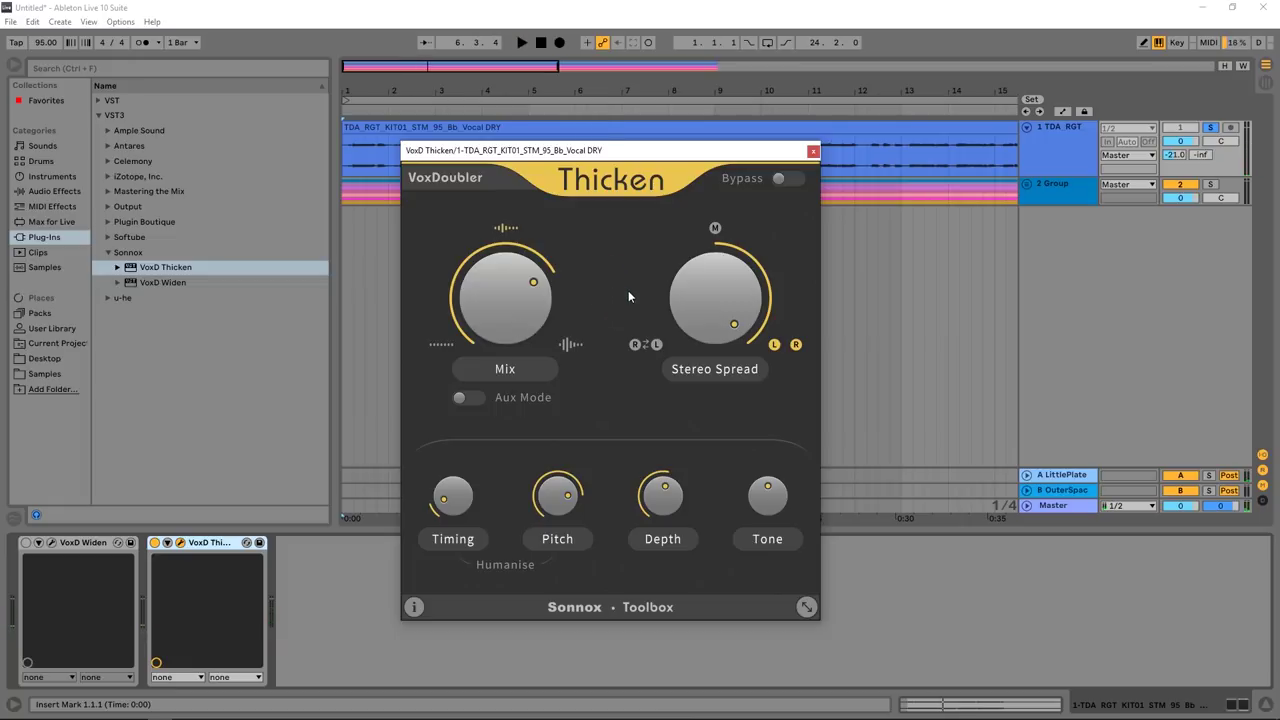
mouse_move(715, 296)
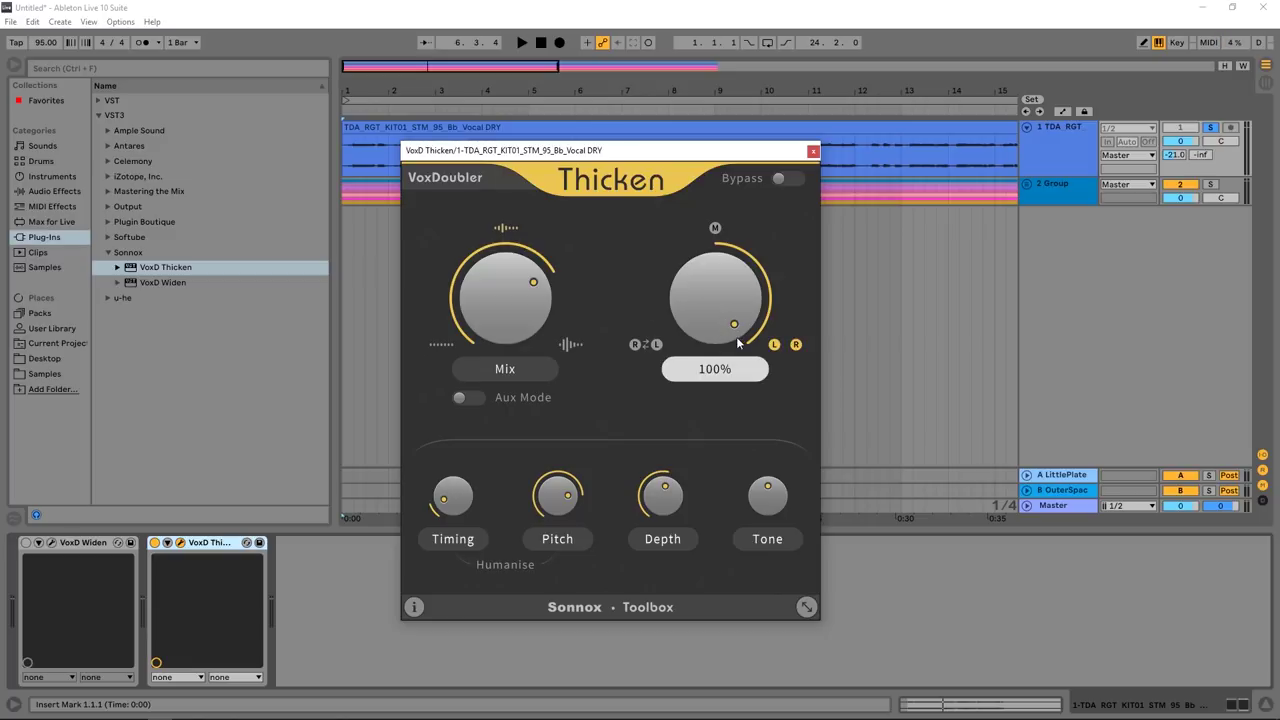
left_click(645, 345)
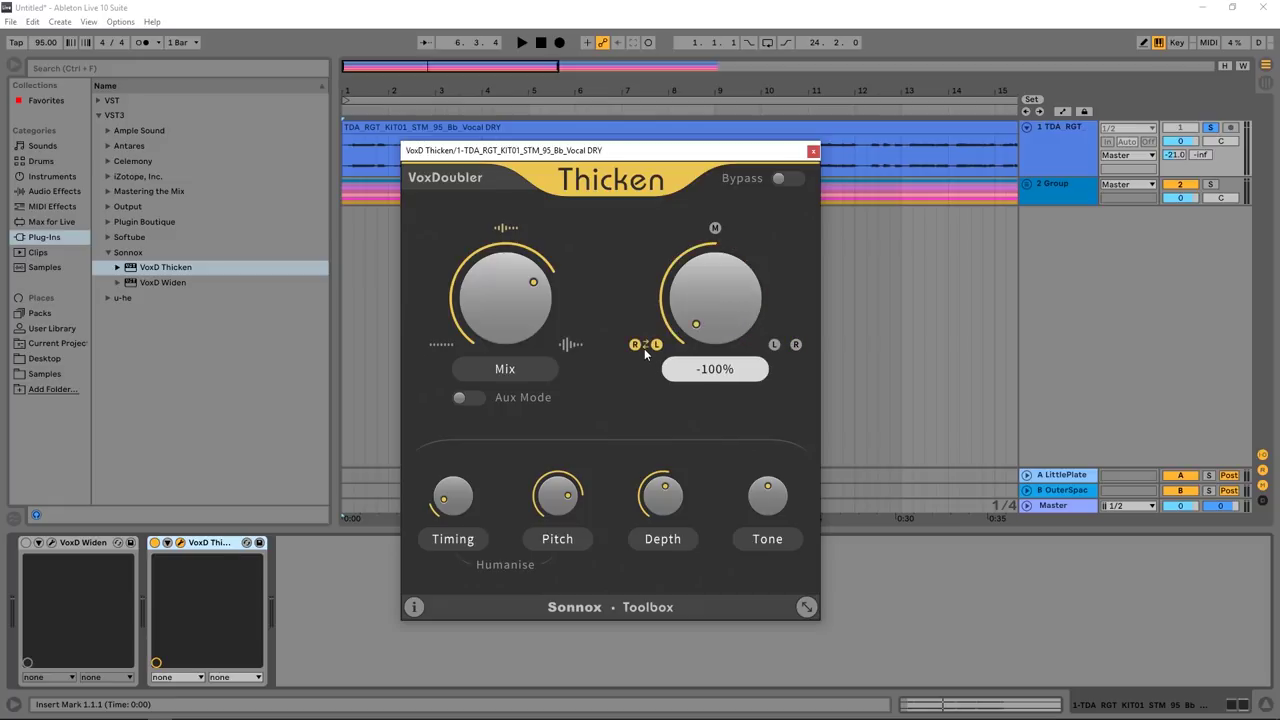
mouse_move(705, 310)
left_mouse_down()
mouse_move(745, 243)
mouse_move(717, 338)
mouse_move(736, 210)
mouse_move(714, 318)
mouse_move(717, 260)
left_mouse_up()
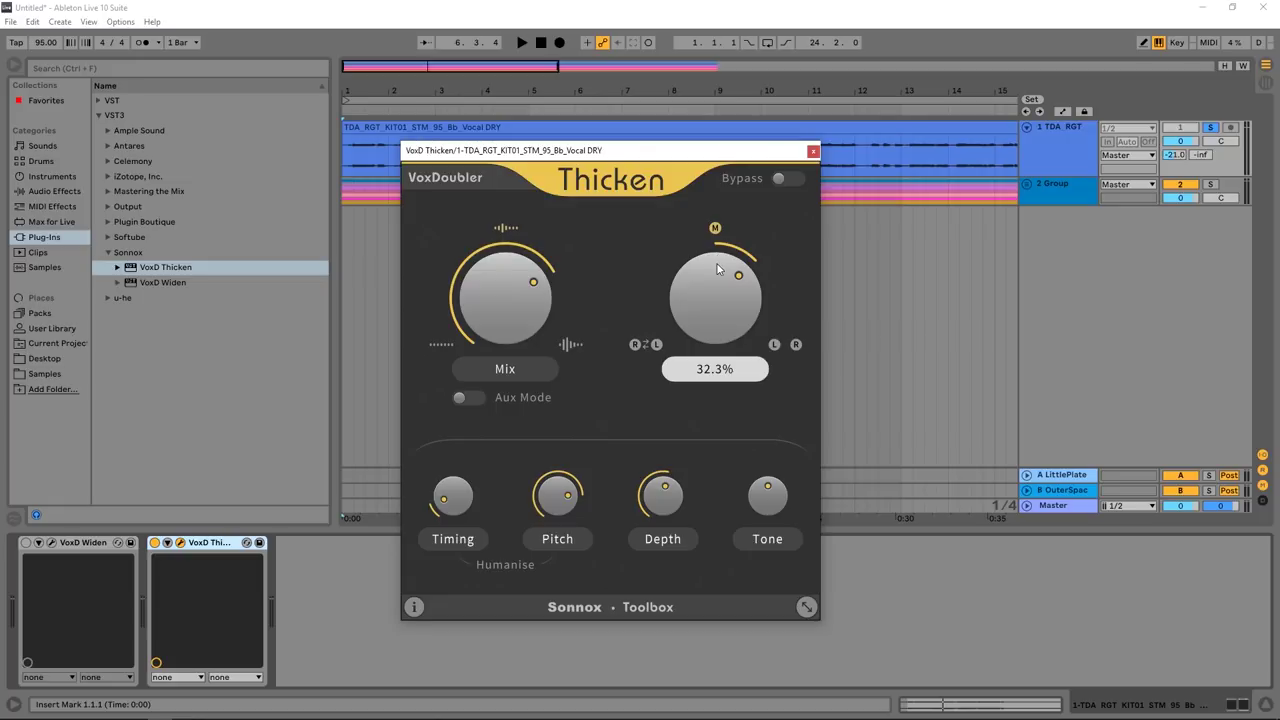
mouse_move(716, 268)
left_mouse_down()
mouse_move(716, 288)
mouse_move(727, 240)
mouse_move(716, 528)
mouse_move(712, 344)
left_mouse_up()
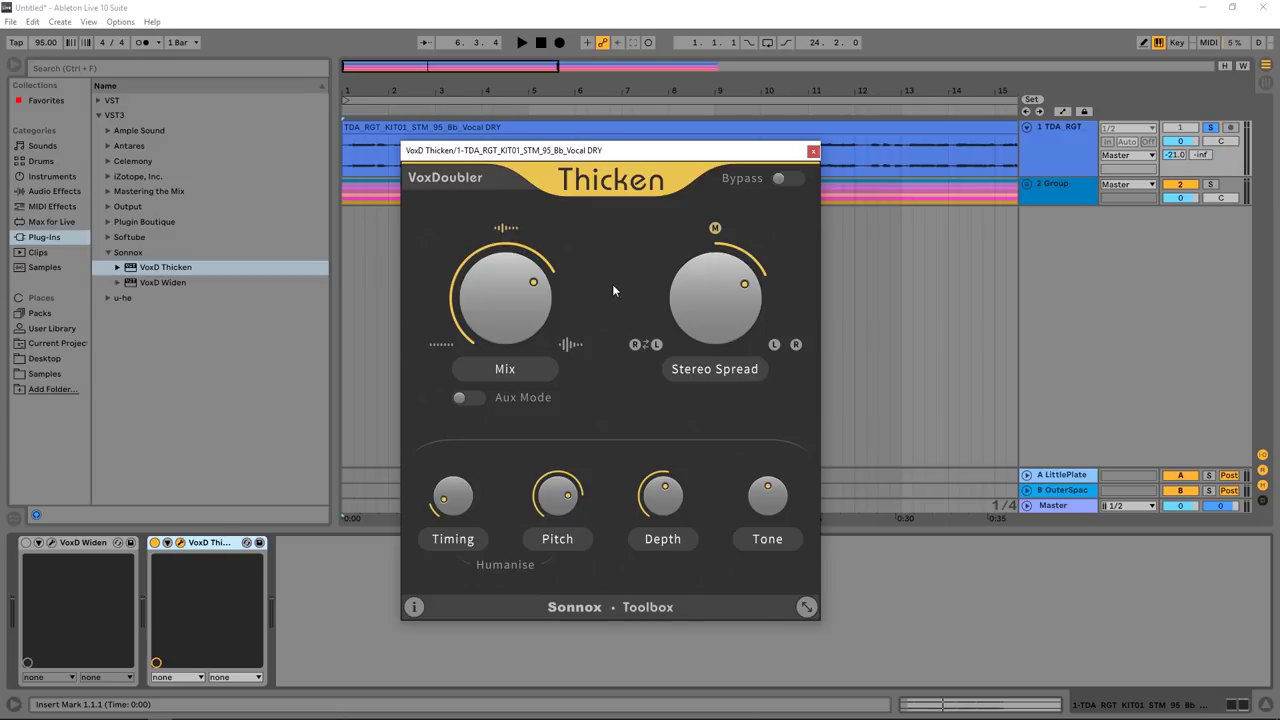
Audition again and settle Thicken Mix near 75% with Stereo Spread at 100%.
mouse_move(540, 295)
left_mouse_down()
mouse_move(549, 254)
mouse_move(508, 344)
mouse_move(502, 459)
mouse_move(502, 262)
left_mouse_up()
key("space")
mouse_move(698, 292)
left_mouse_down()
mouse_move(689, 314)
mouse_move(690, 227)
left_mouse_up()
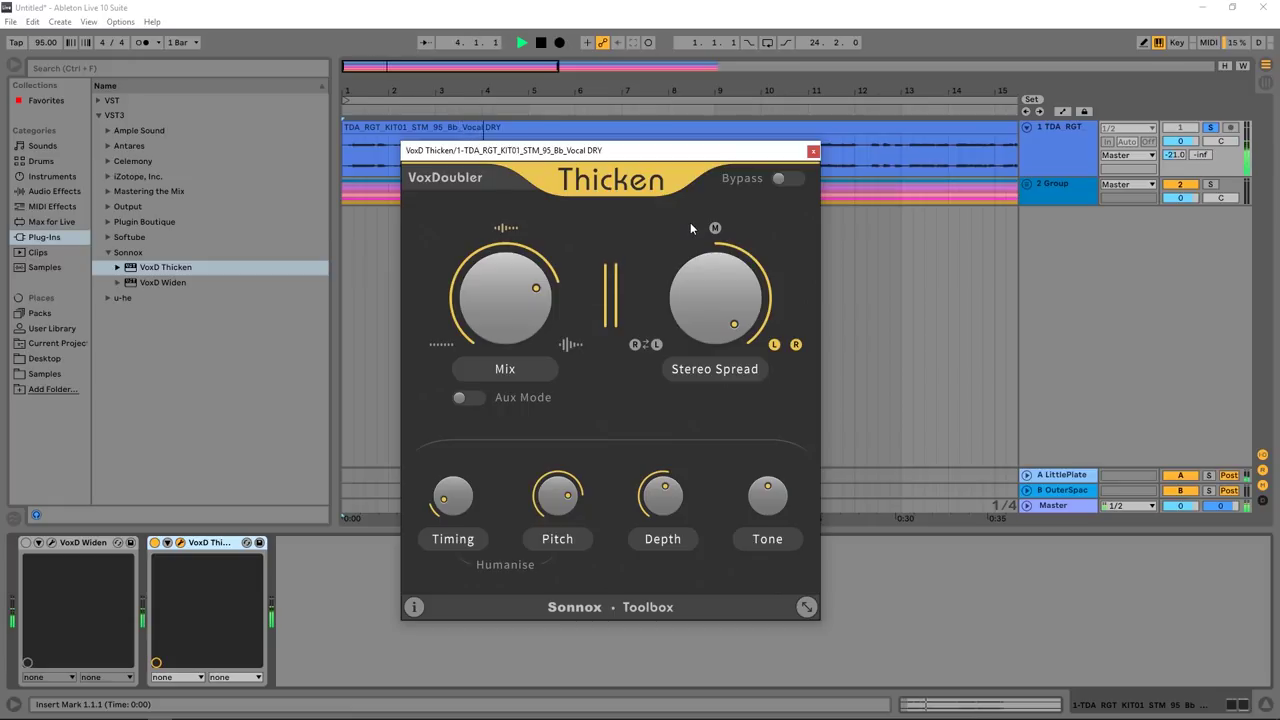
key("space")
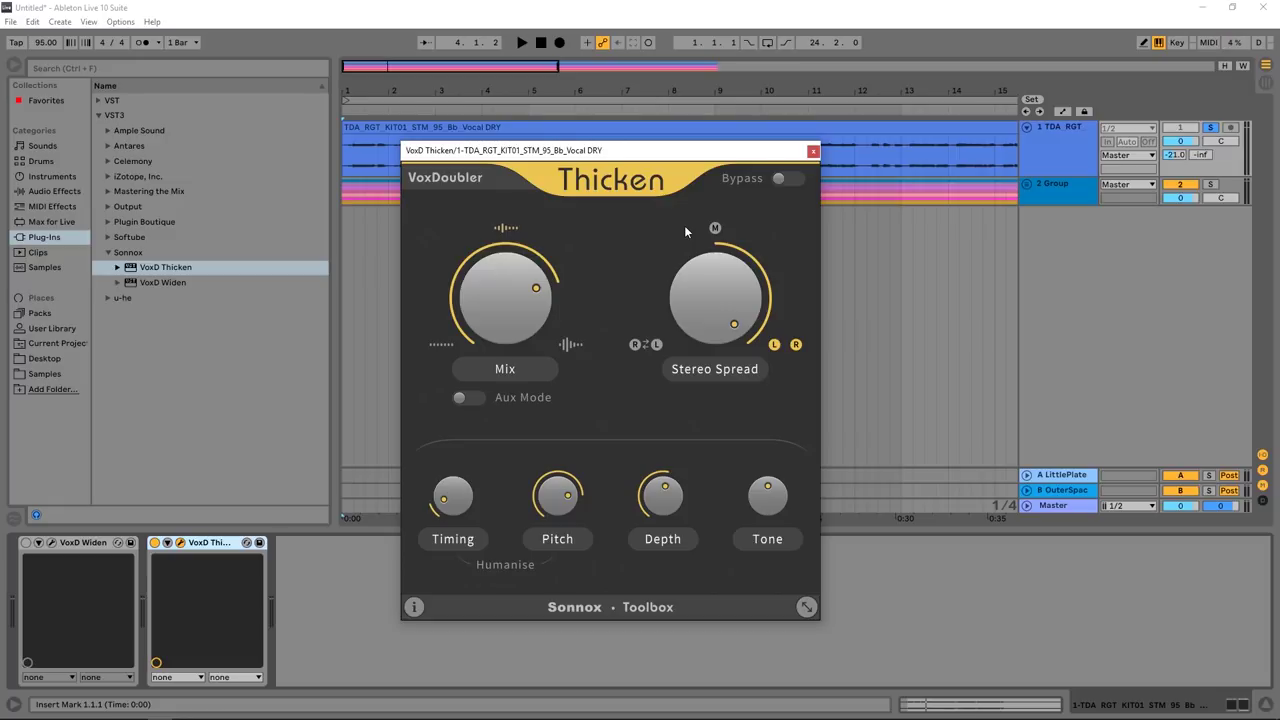
left_click(476, 402)
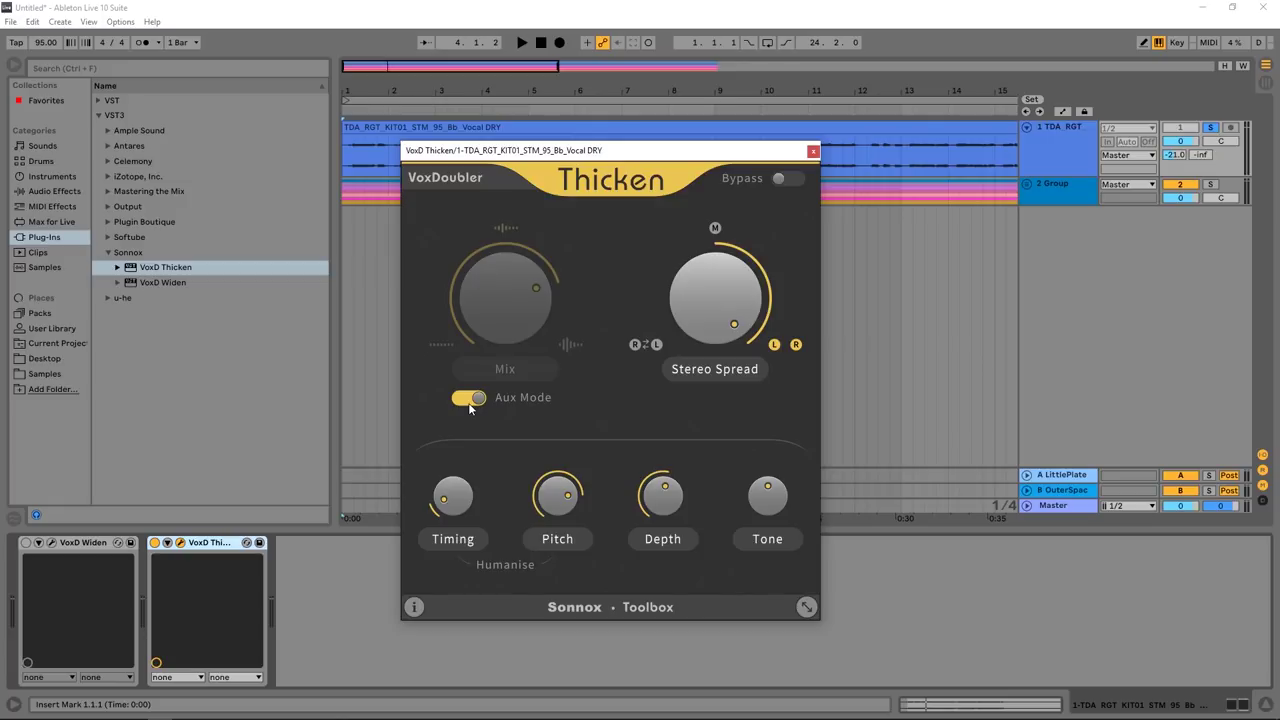
left_click(470, 399)
mouse_move(505, 369)
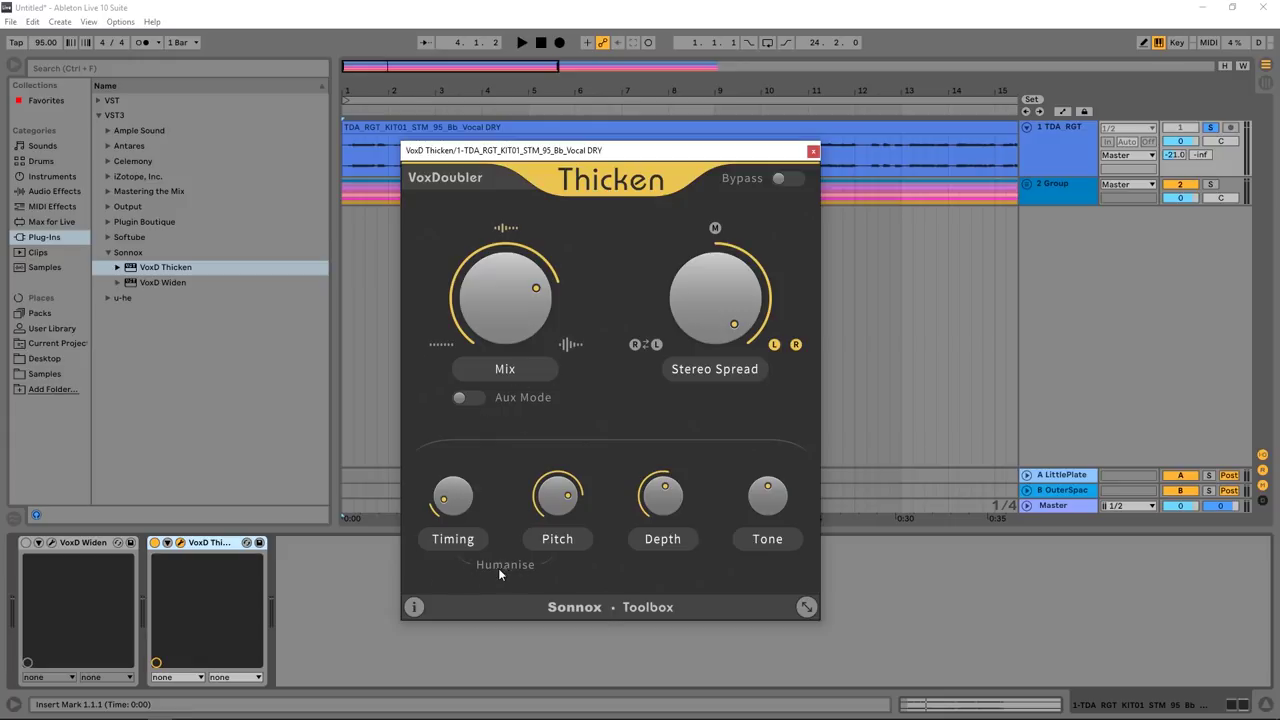
Open the Widen window beside Thicken, dismiss its help, and set Widen Depth to 20%.
left_click(52, 542)
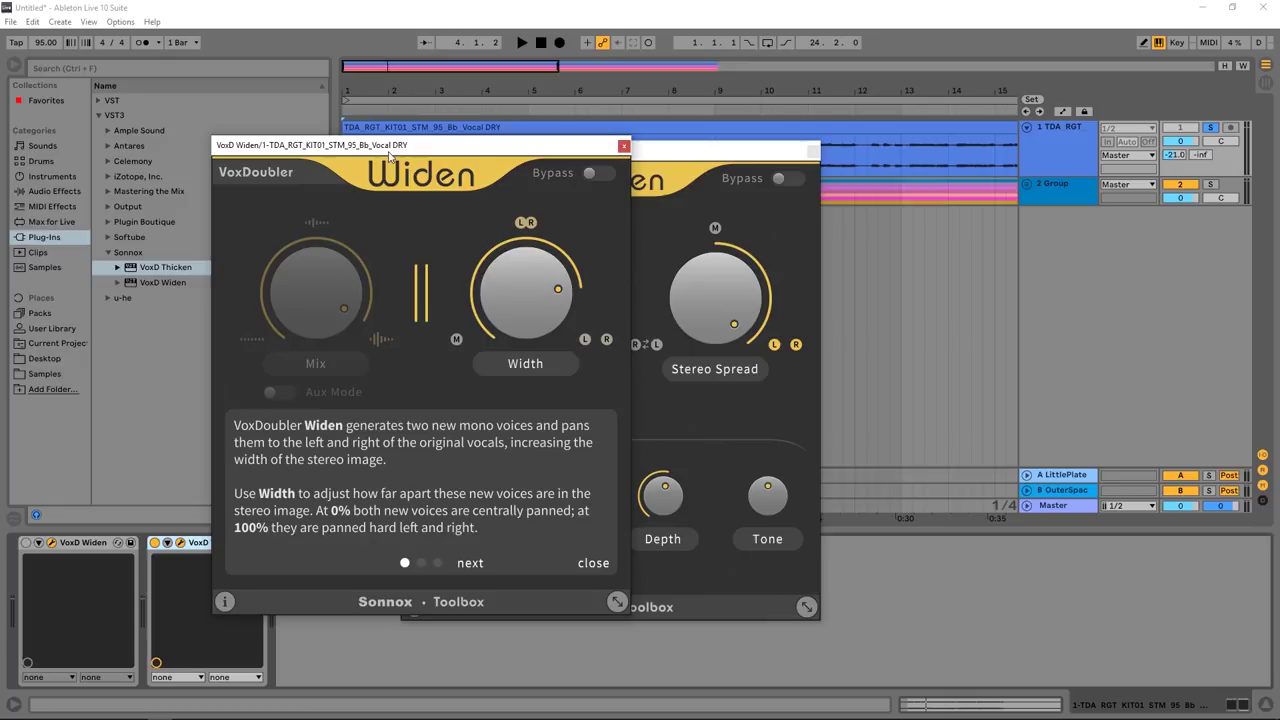
left_click_drag(389, 155, 340, 153)
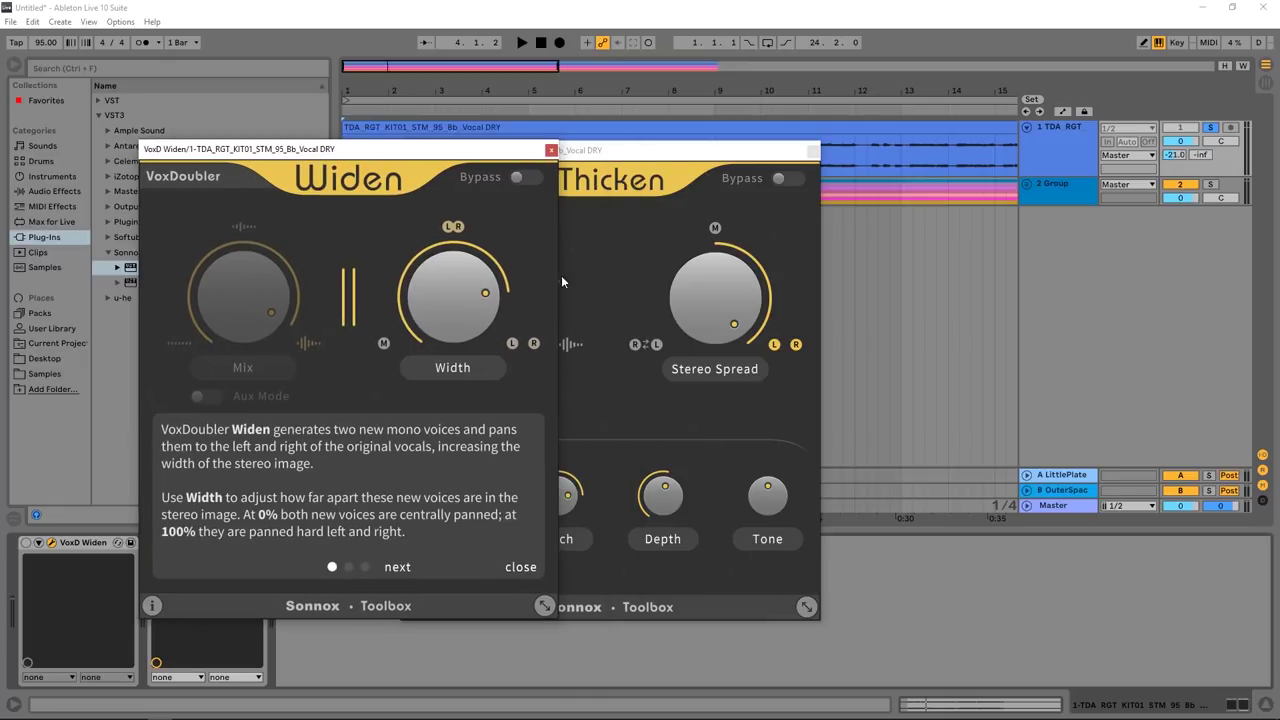
left_click(520, 566)
left_click_drag(586, 150, 768, 144)
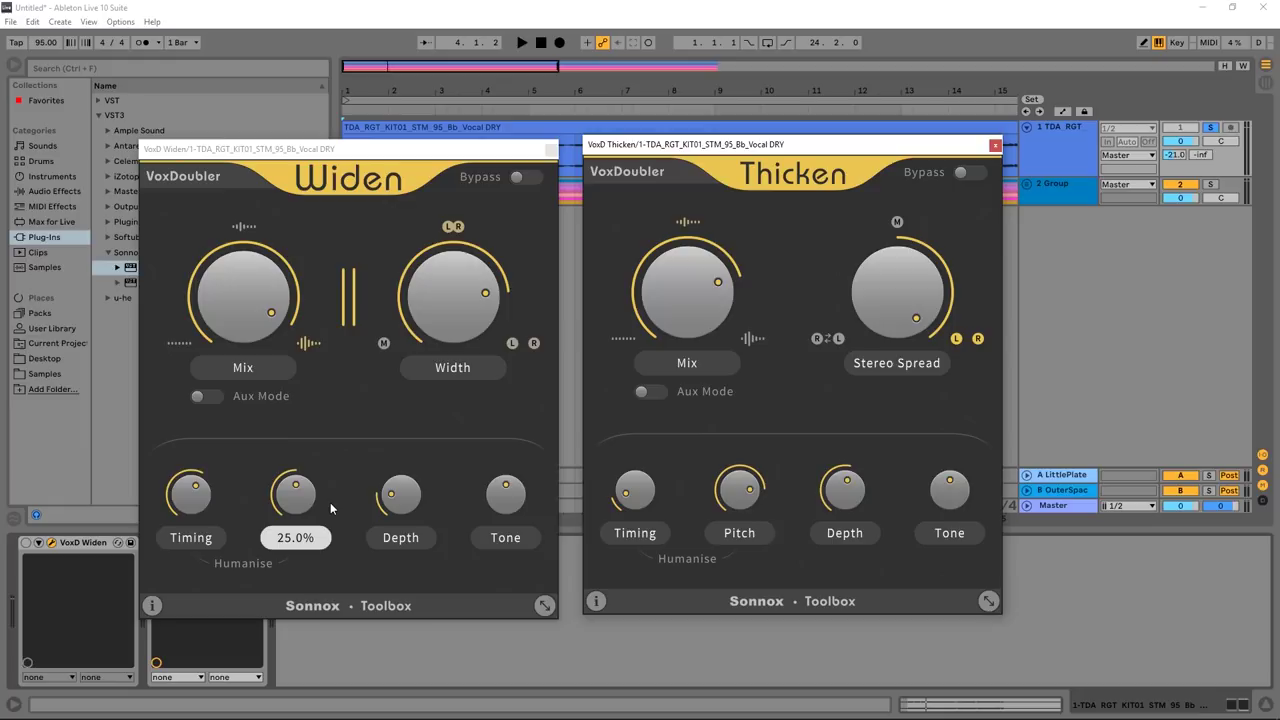
mouse_move(401, 495)
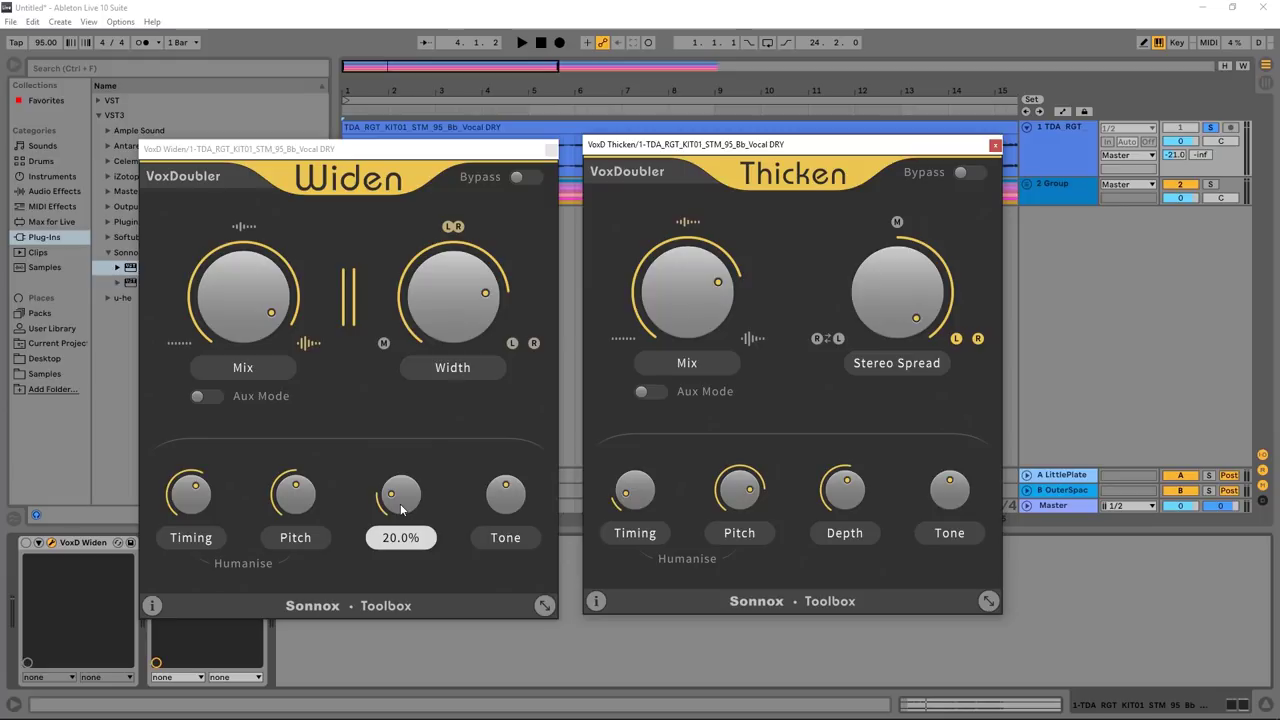
left_click(498, 494)
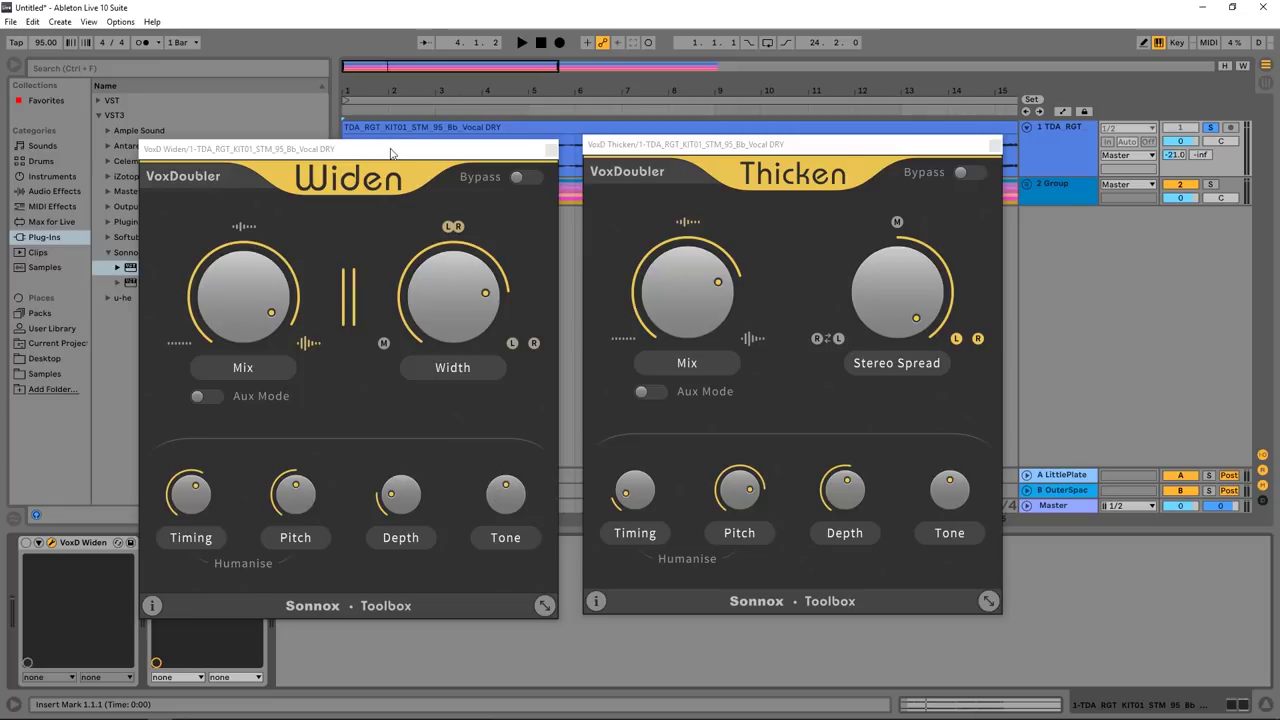
Switch Widen back on and, during playback, raise Widen Width to 98.4%.
left_click_drag(391, 153, 692, 153)
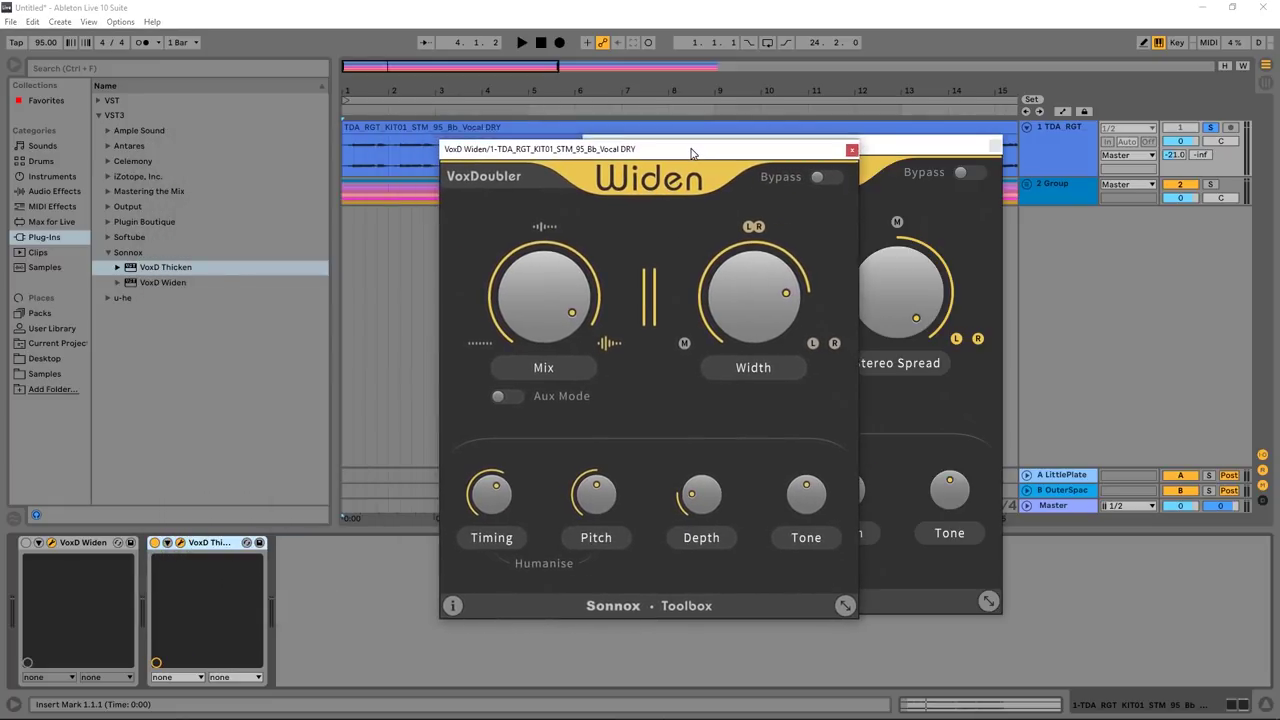
left_click(26, 543)
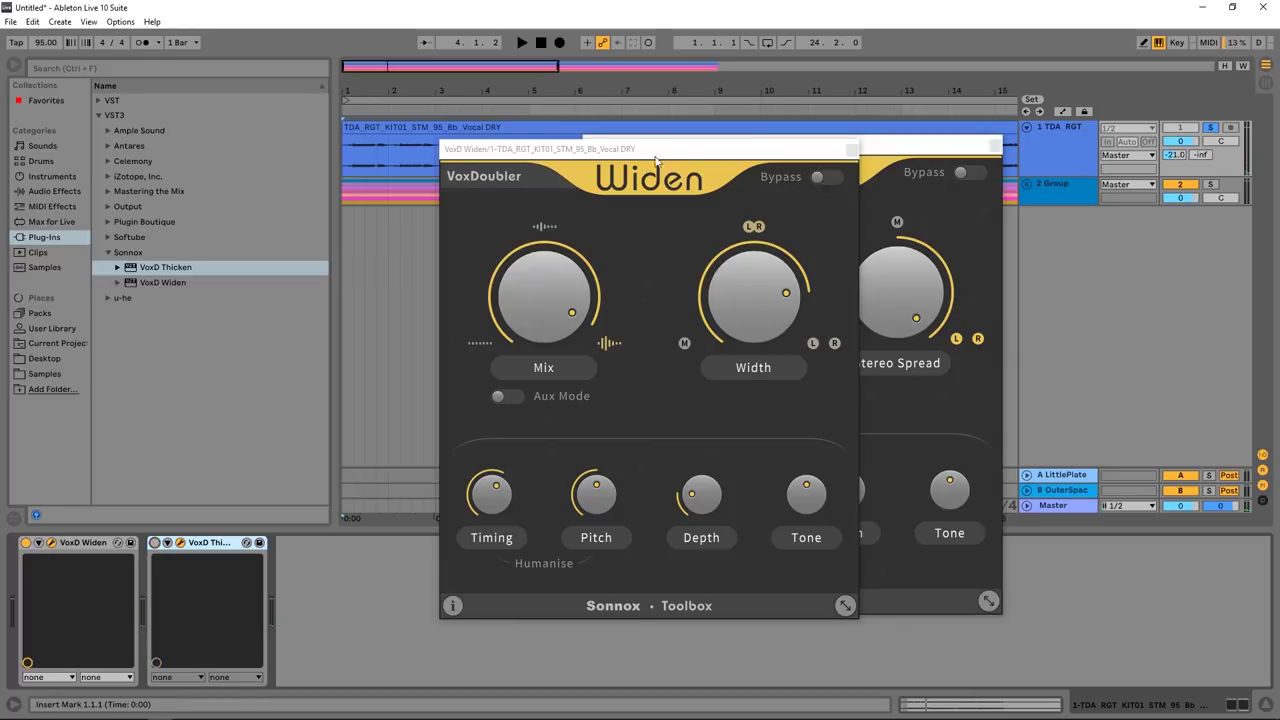
left_click_drag(656, 156, 655, 150)
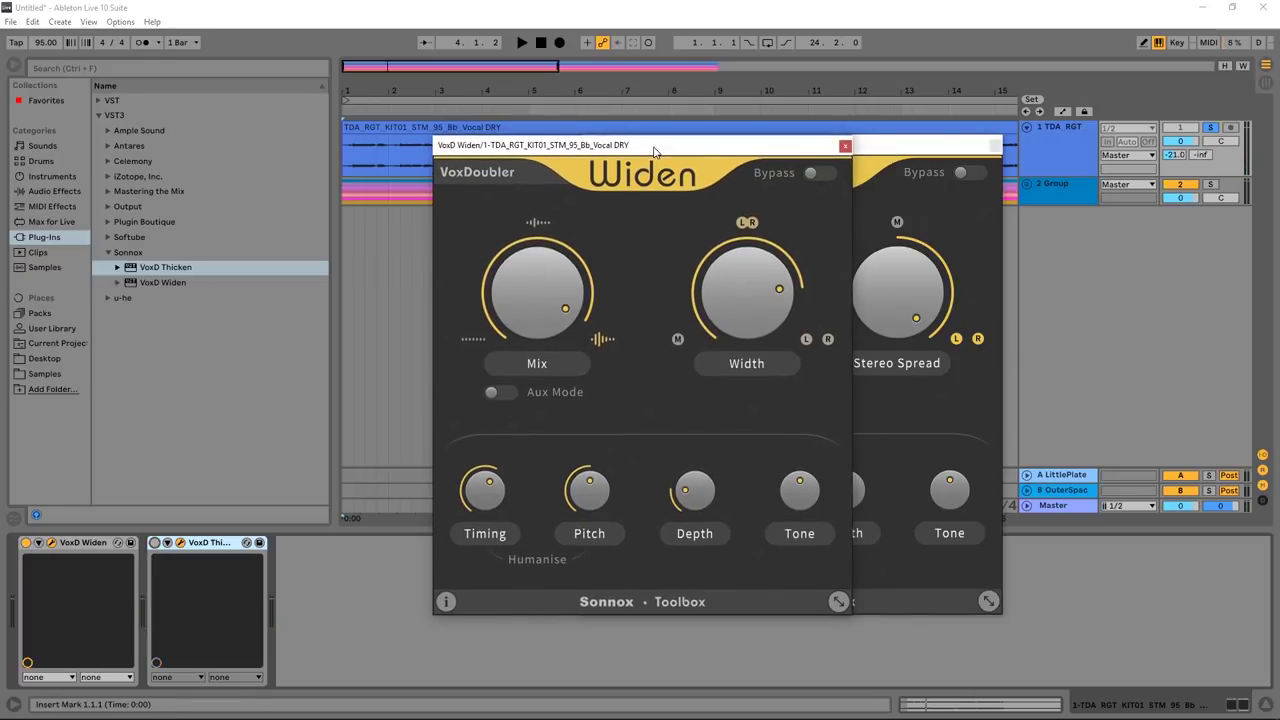
key("space")
left_click_drag(741, 329, 744, 286)
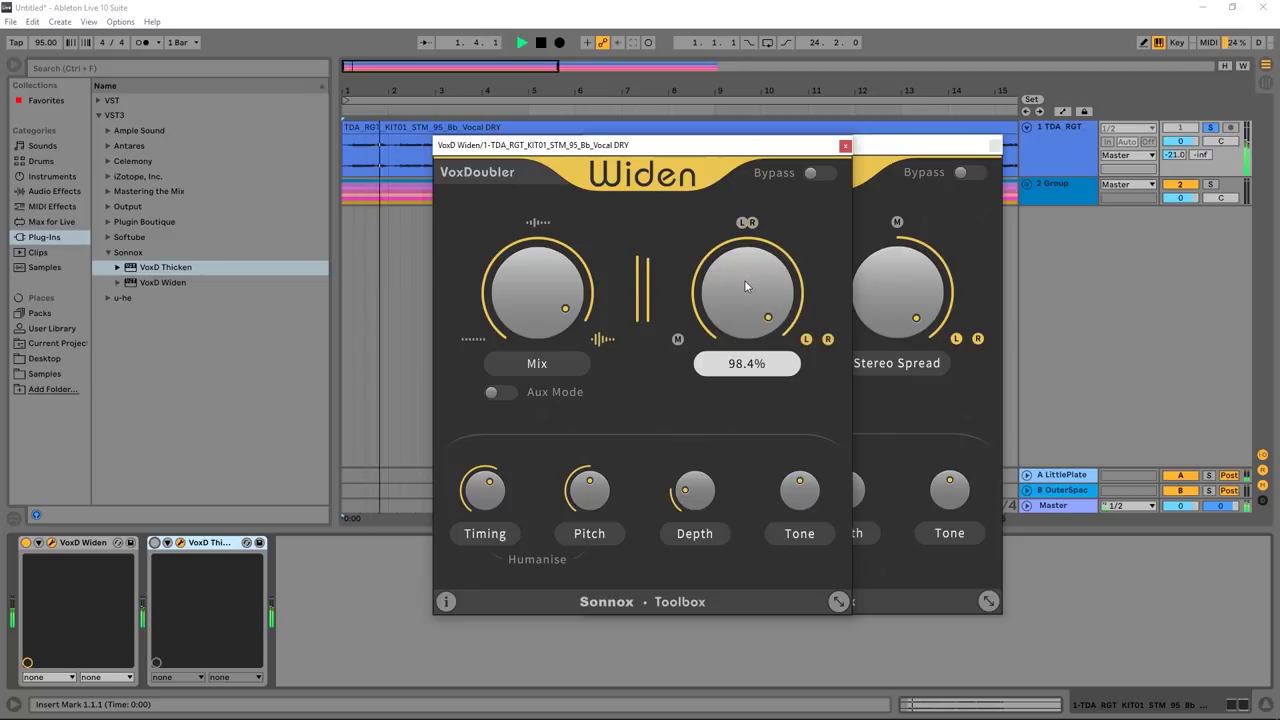
Arrange both windows, then set Widen Mix to about 91.5% and Widen Timing to minimum.
mouse_move(621, 147)
left_mouse_down()
mouse_move(396, 157)
mouse_move(363, 143)
left_mouse_up()
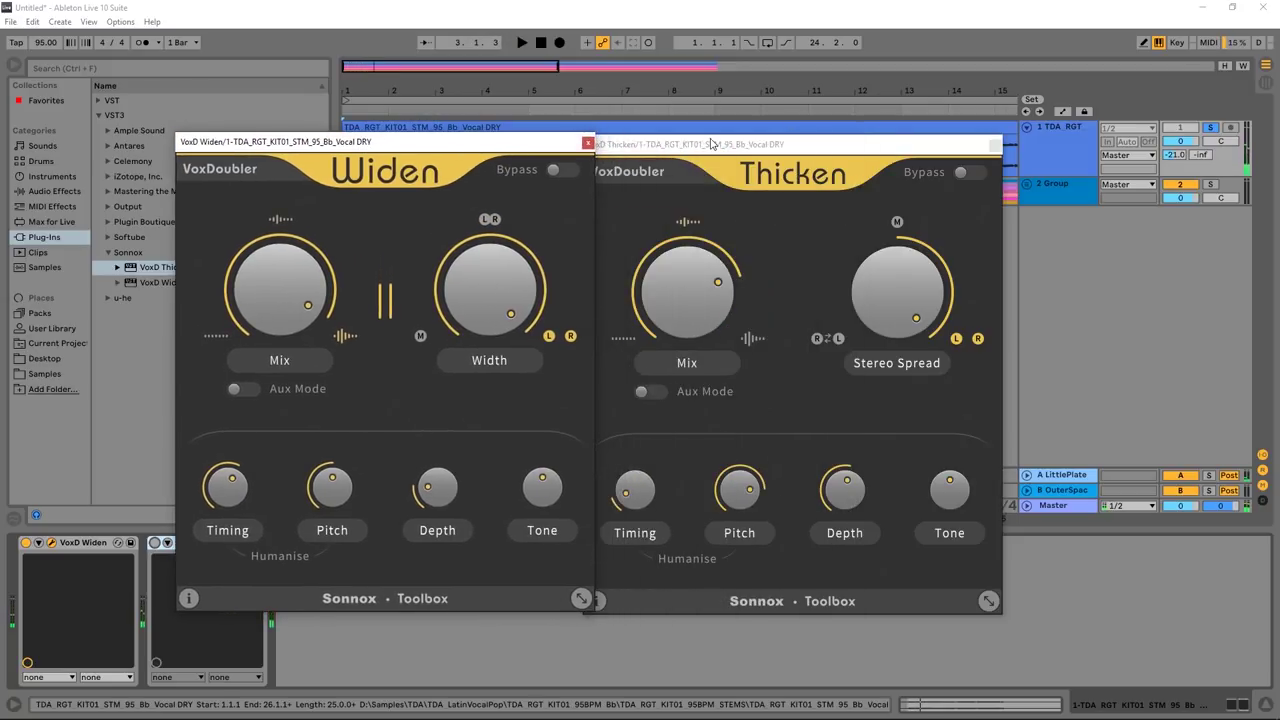
left_click_drag(712, 146, 716, 143)
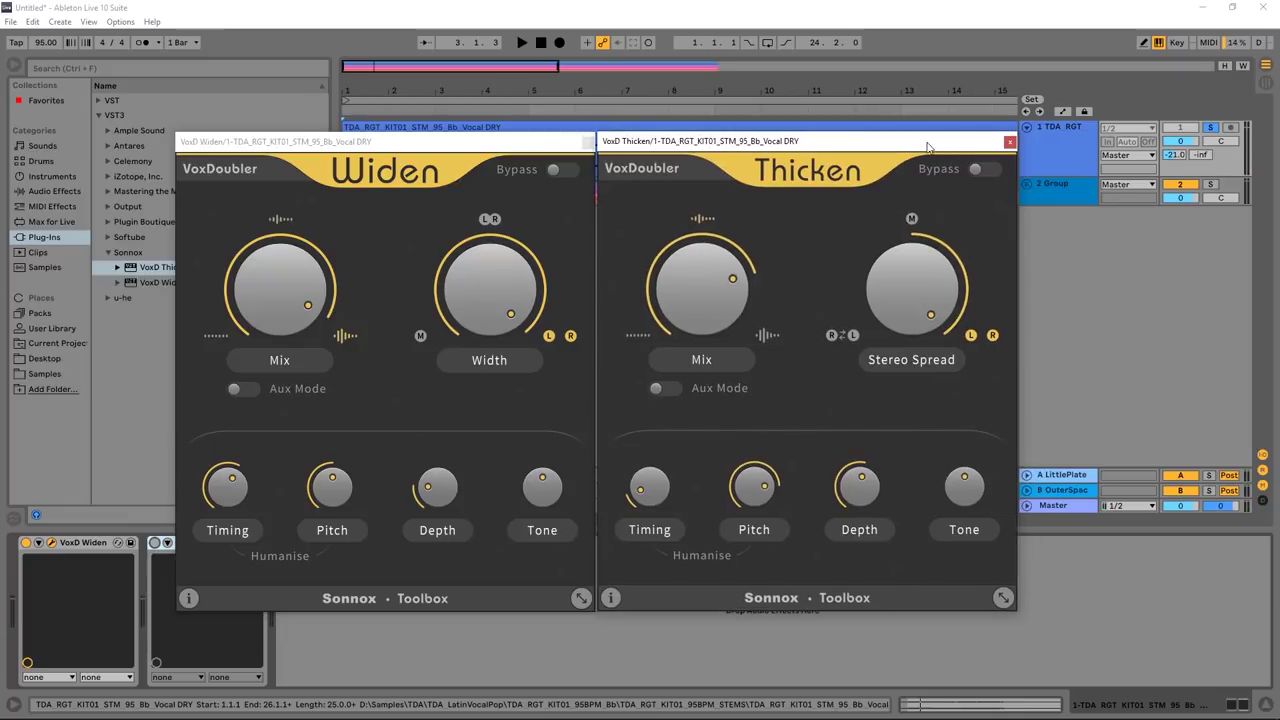
left_click_drag(280, 290, 280, 300)
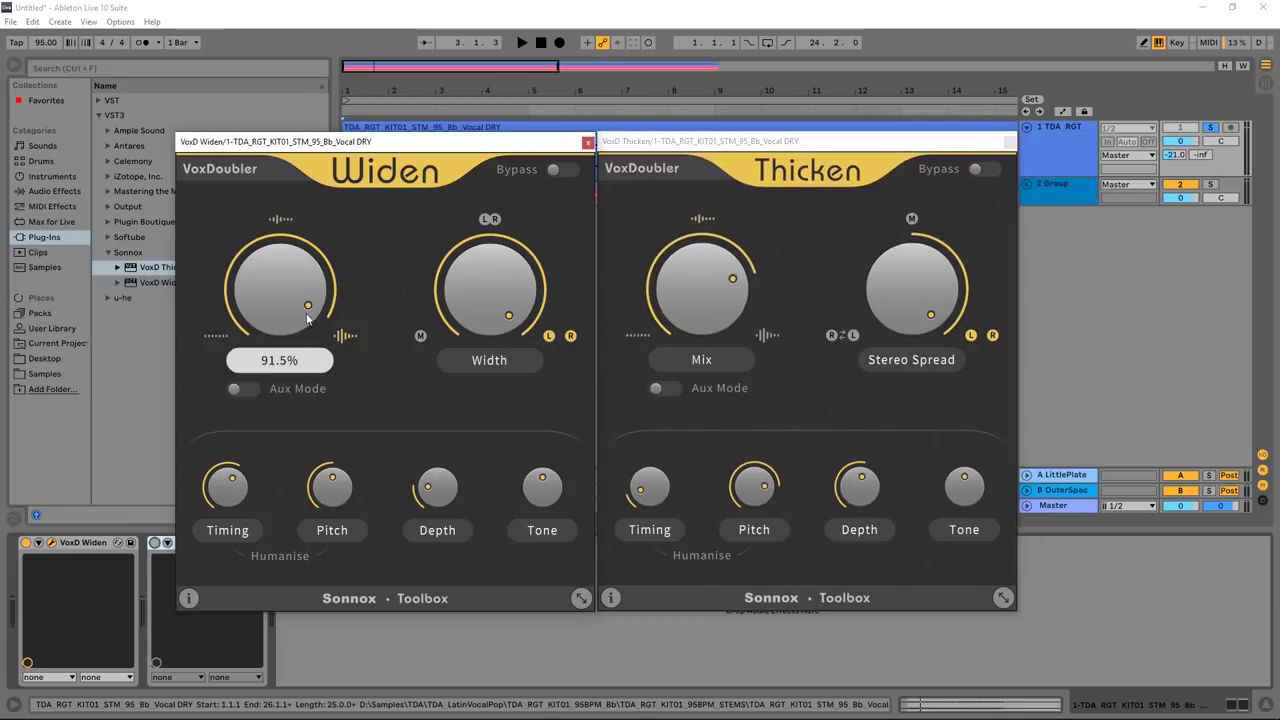
left_click_drag(228, 487, 217, 549)
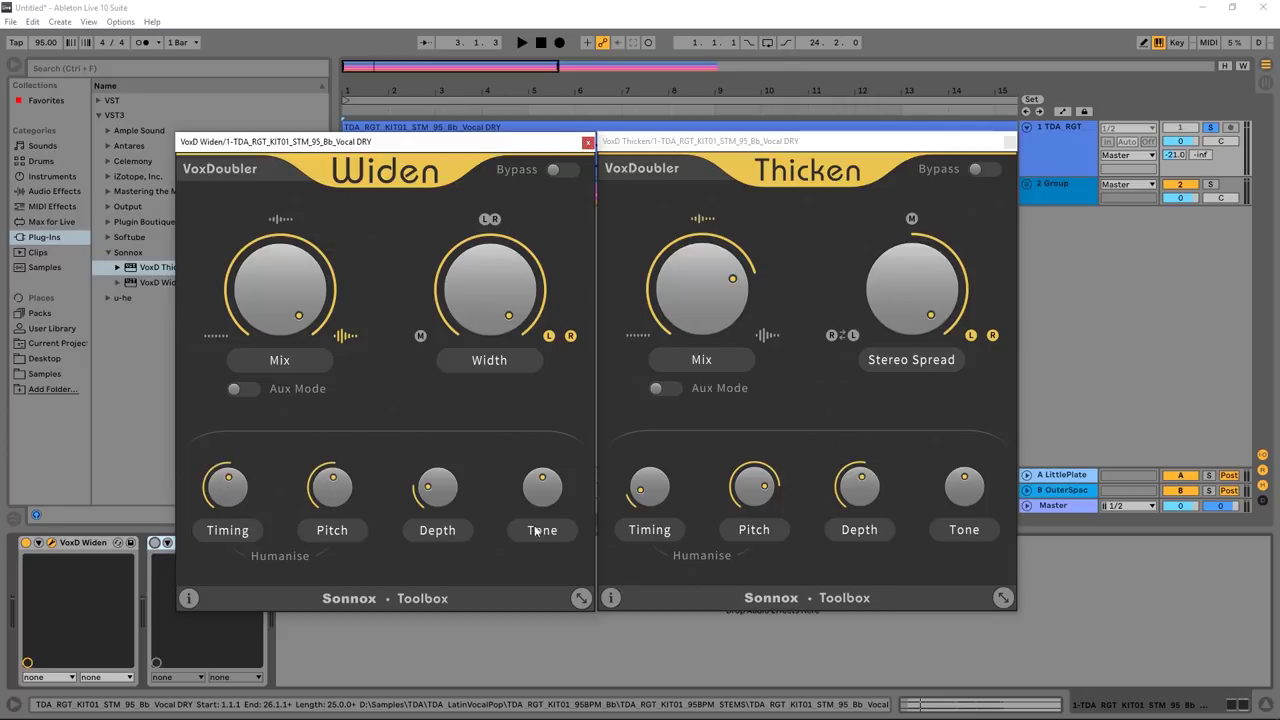
Raise Thicken Timing to 22.2% and Widen Depth to about half, then reset Thicken Mix.
left_click_drag(650, 487, 663, 446)
mouse_move(754, 485)
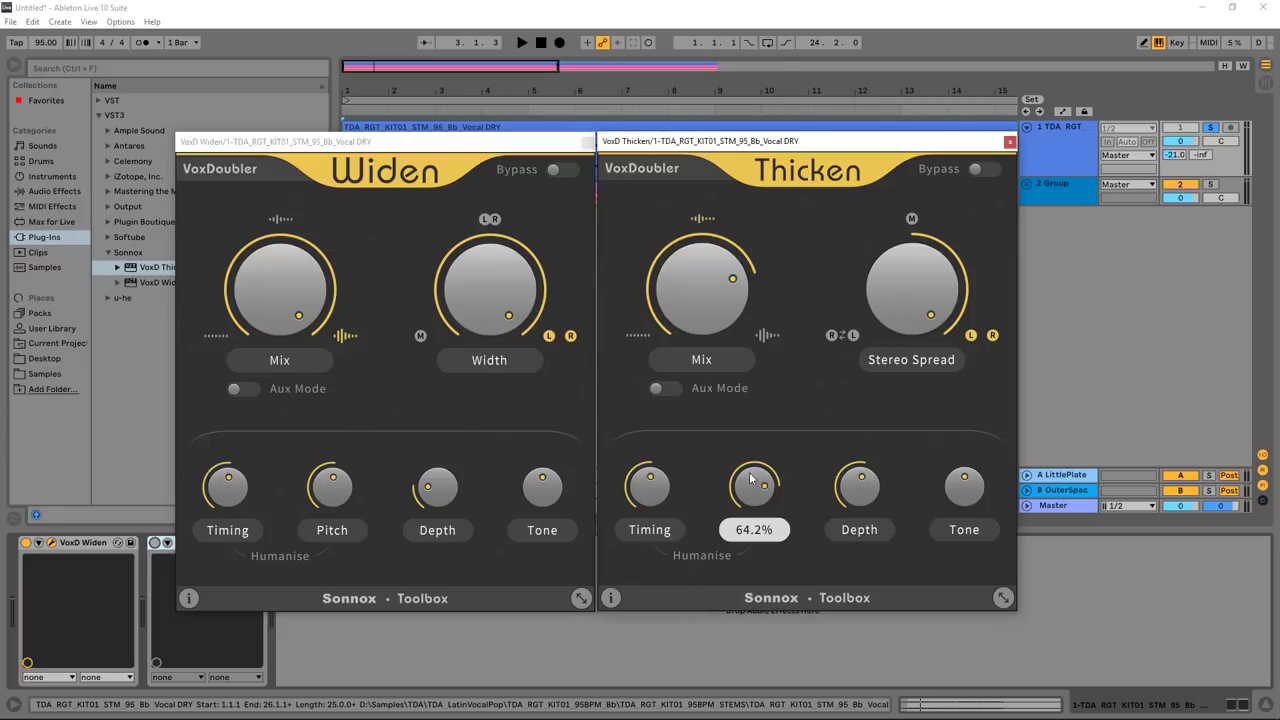
left_click_drag(437, 487, 446, 445)
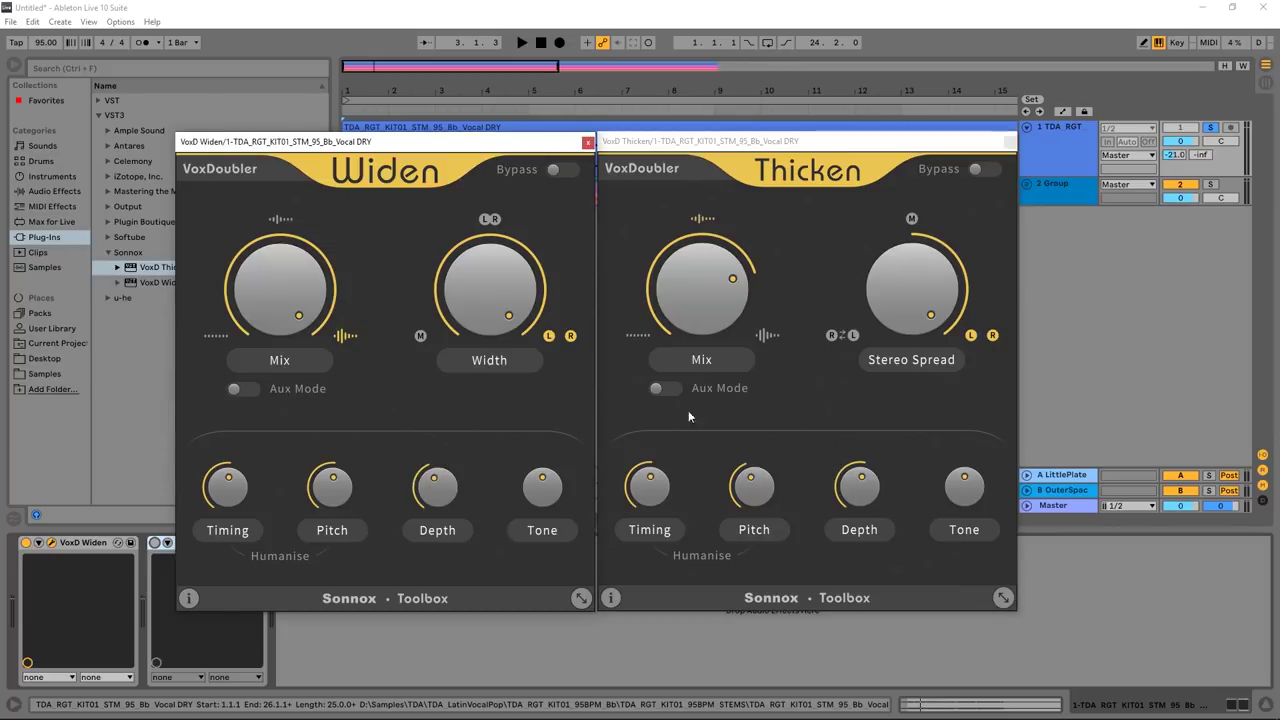
left_click_drag(704, 308, 704, 296)
double_click(704, 291)
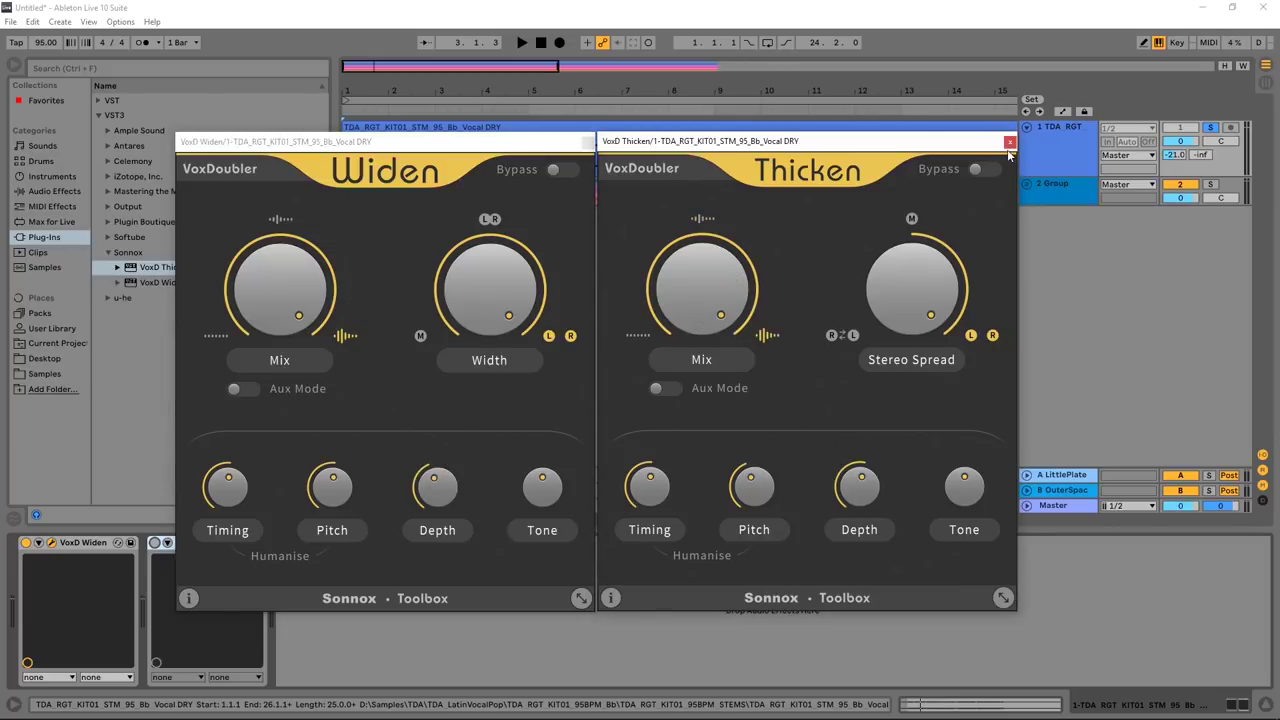
Close both plugin windows and duplicate the vocal track.
left_click(1048, 152)
left_click(1008, 142)
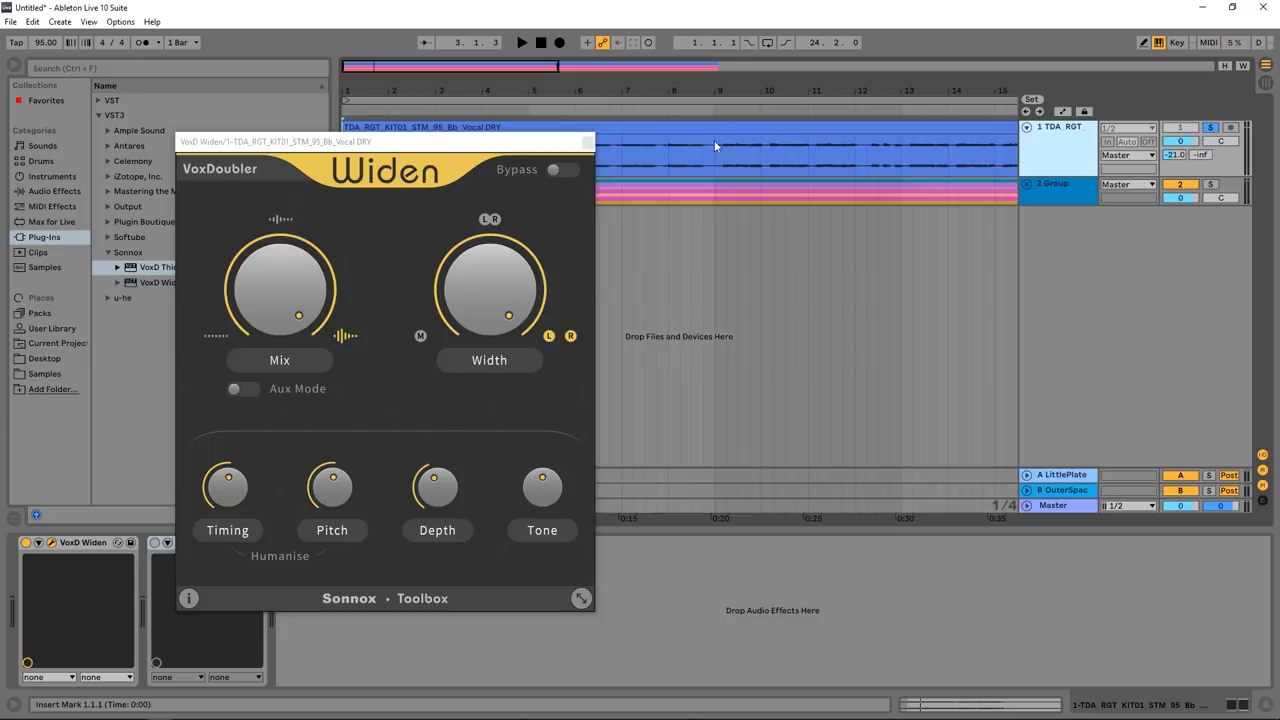
left_click(589, 145)
key("ctrl+d")
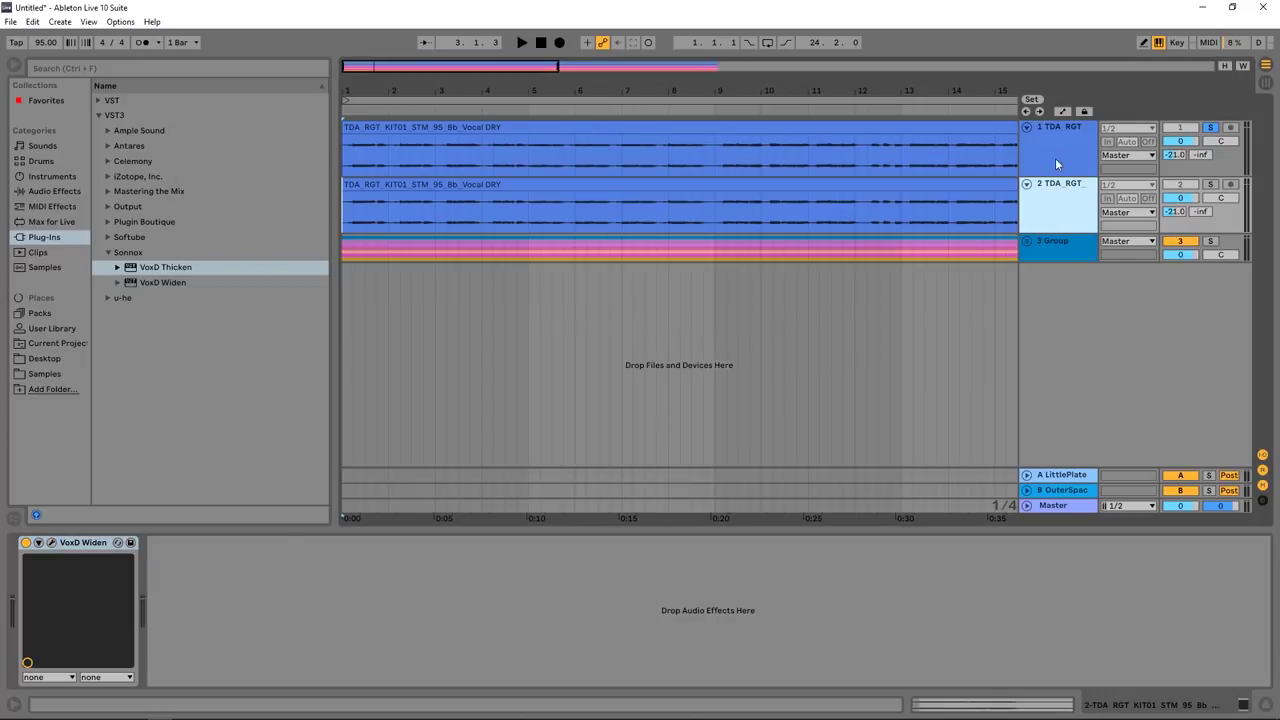
Delete VoxD Widen from the original vocal track and open its Thicken window.
left_click(1055, 158)
left_click(78, 543)
key("Delete")
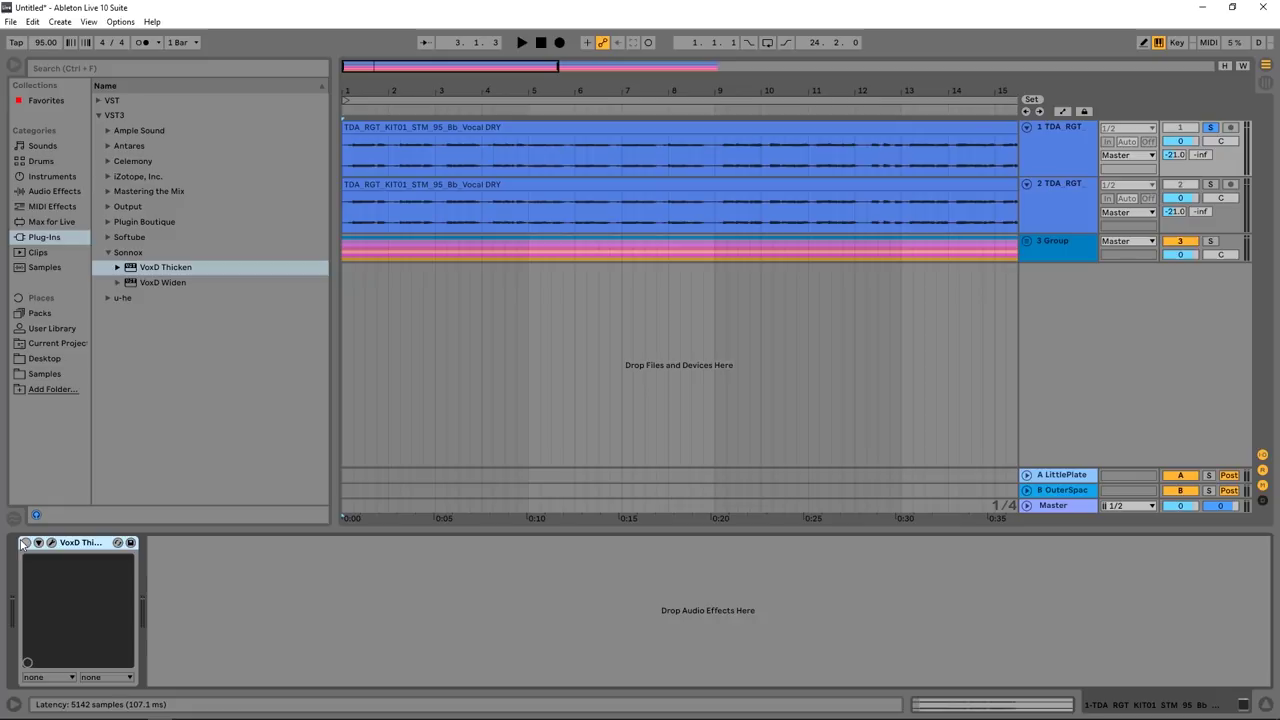
left_click(51, 542)
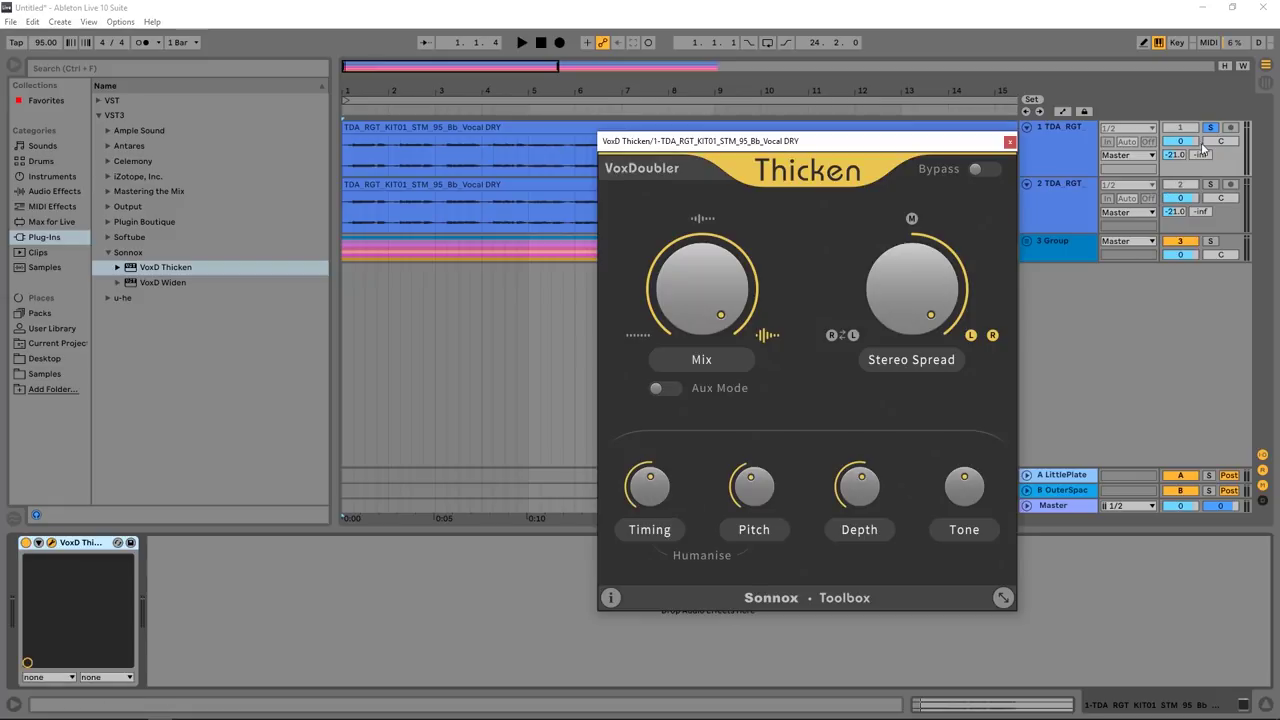
During playback, solo-compare the original and duplicate vocal tracks.
key("space")
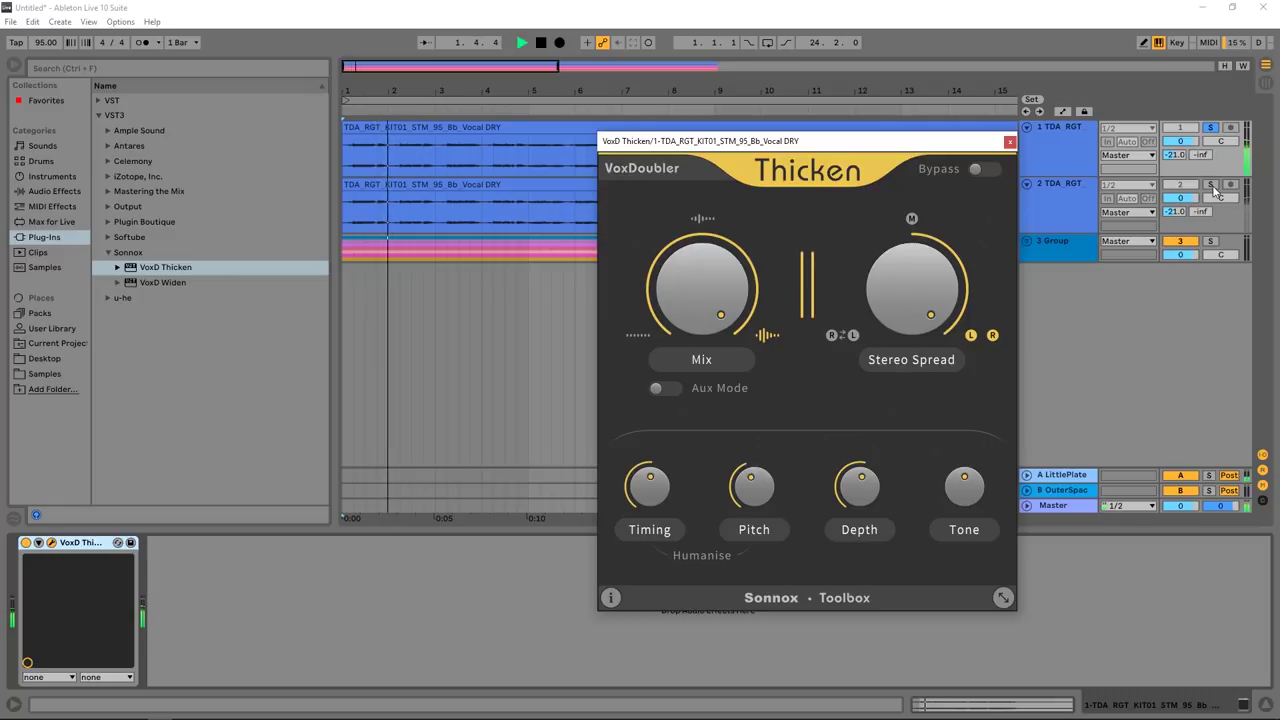
left_click(1210, 186)
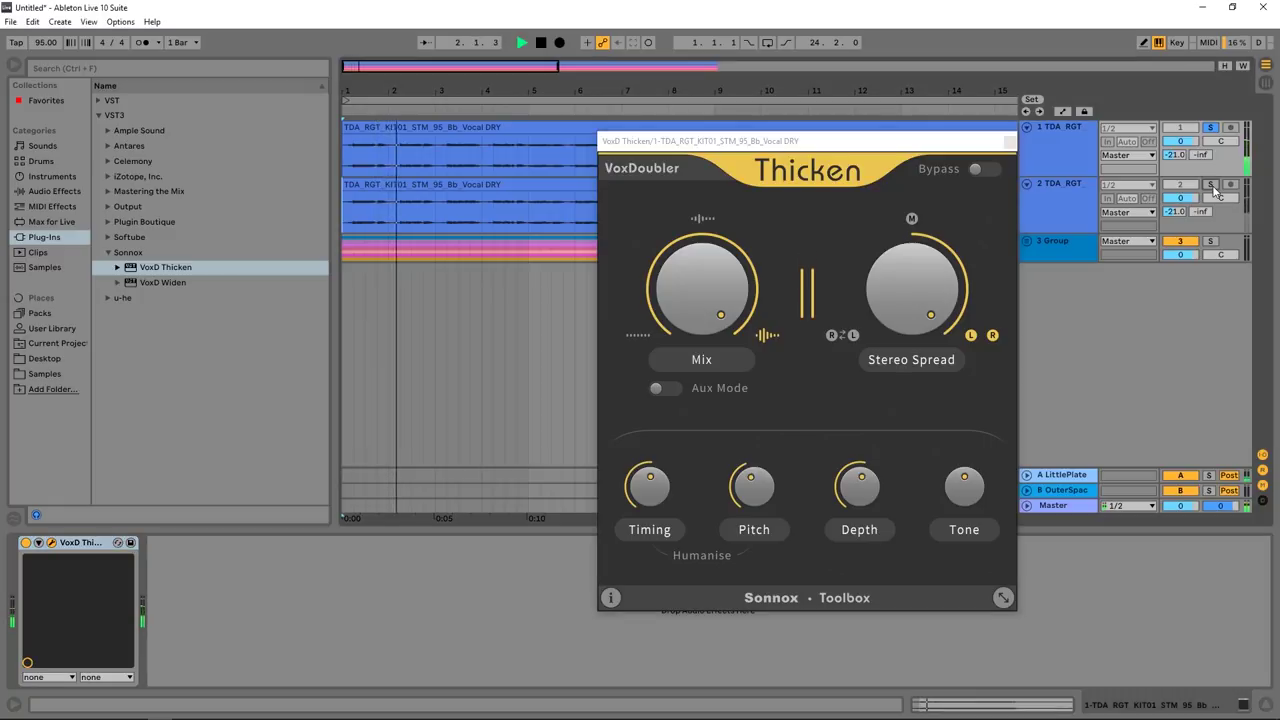
left_click(1210, 128)
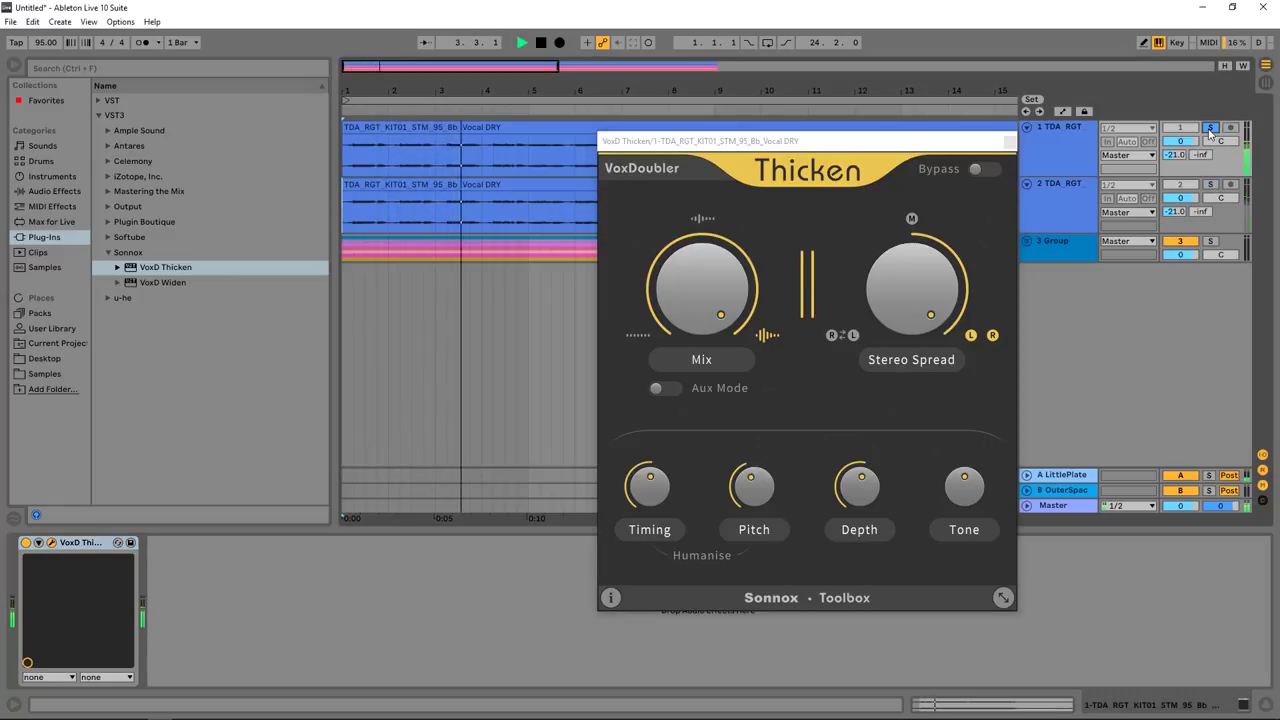
left_click(1210, 186)
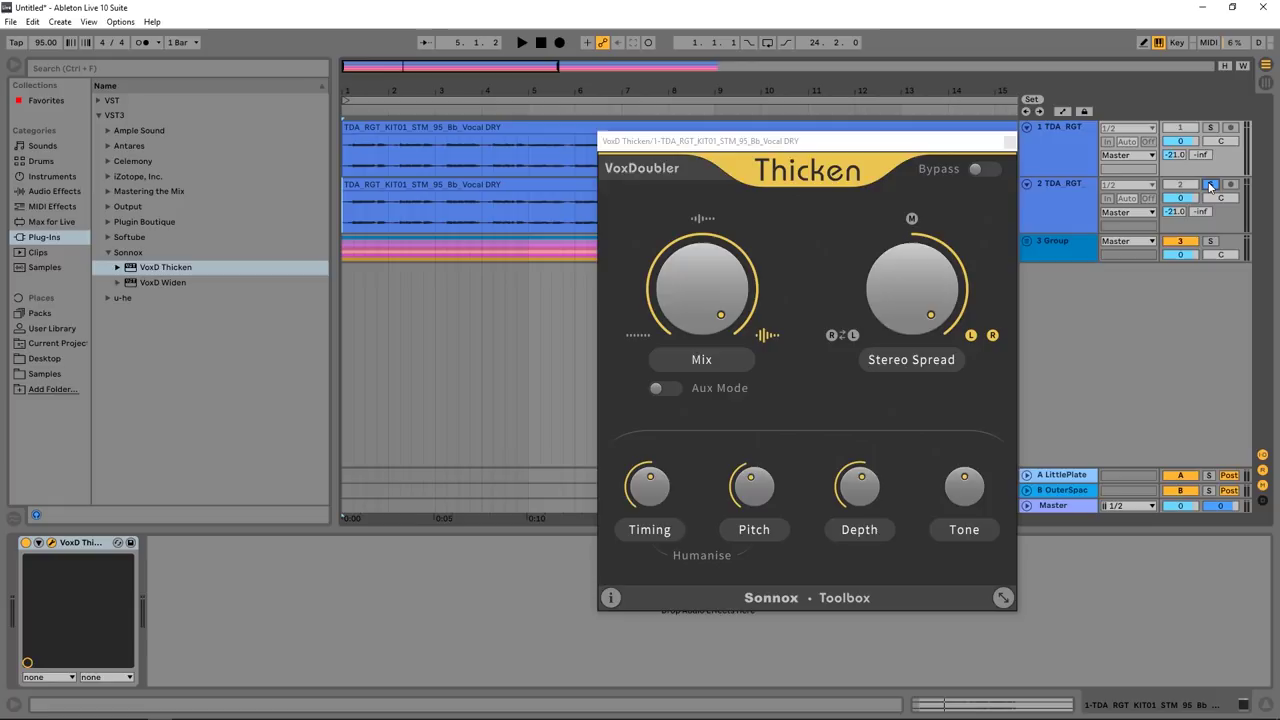
Delete the duplicate vocal track, leaving only the original with Thicken.
left_click(1008, 142)
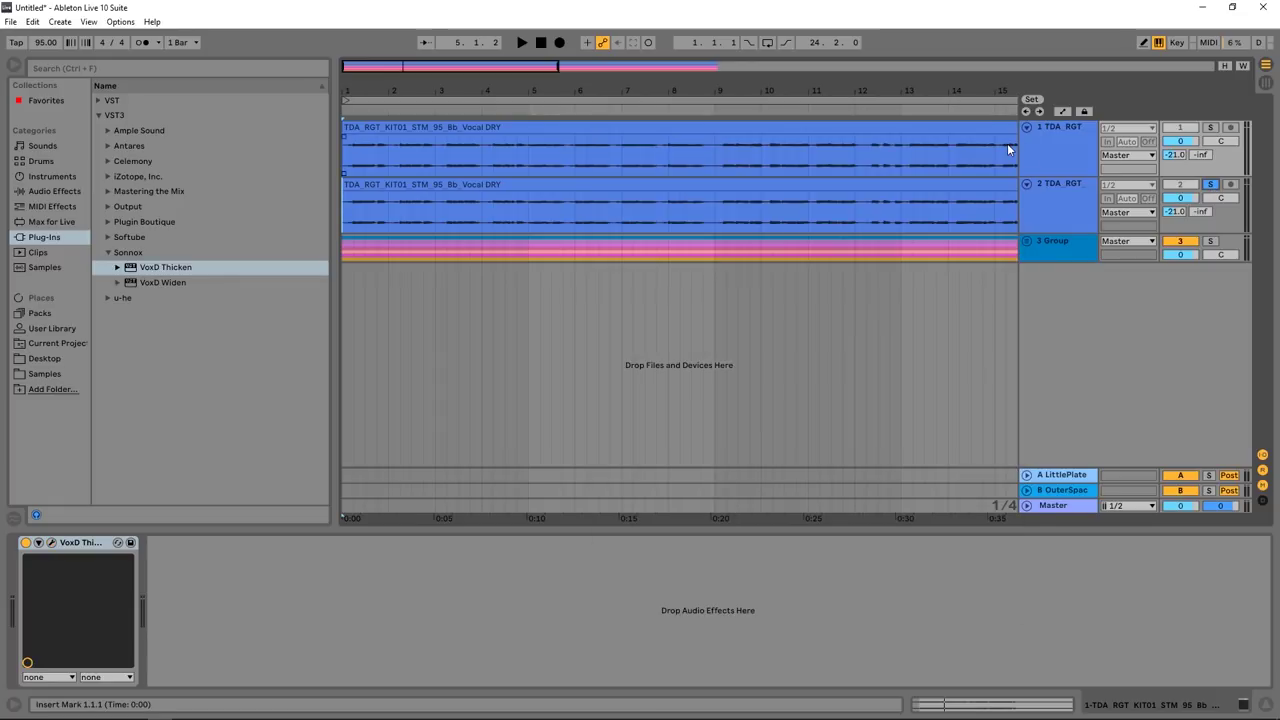
left_click(1048, 204)
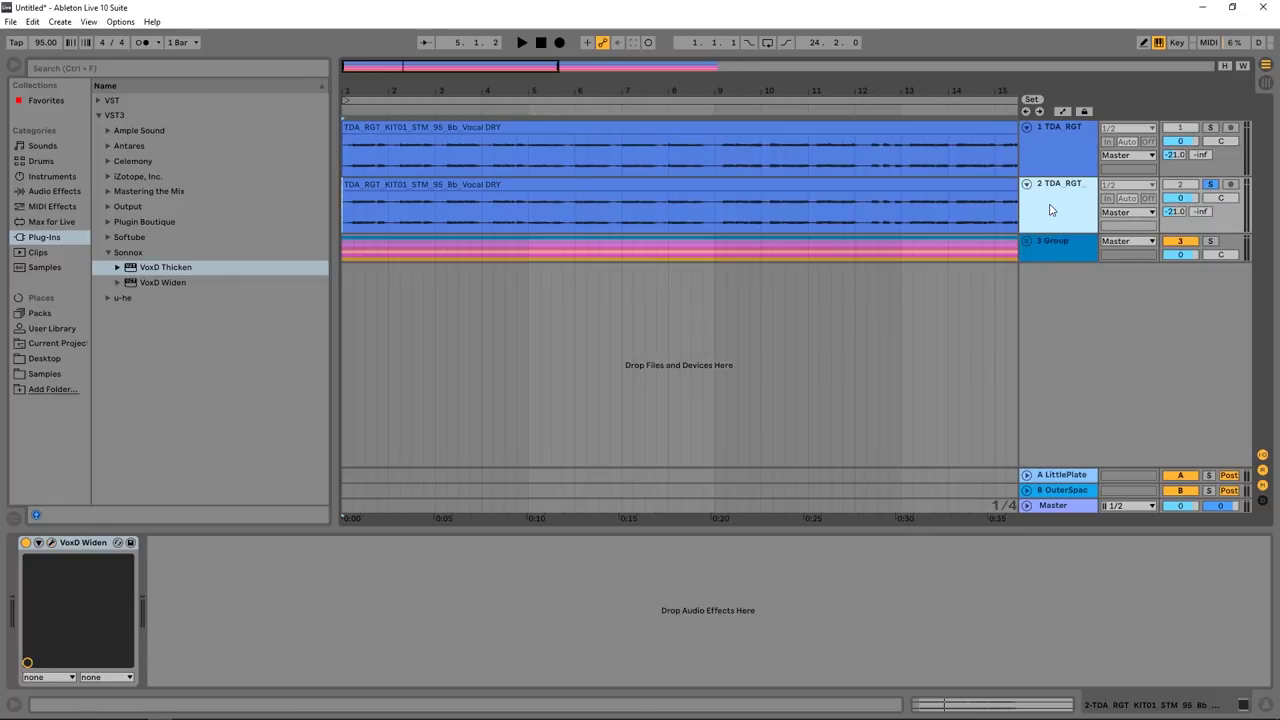
key("Delete")
left_click_drag(848, 137, 797, 198)
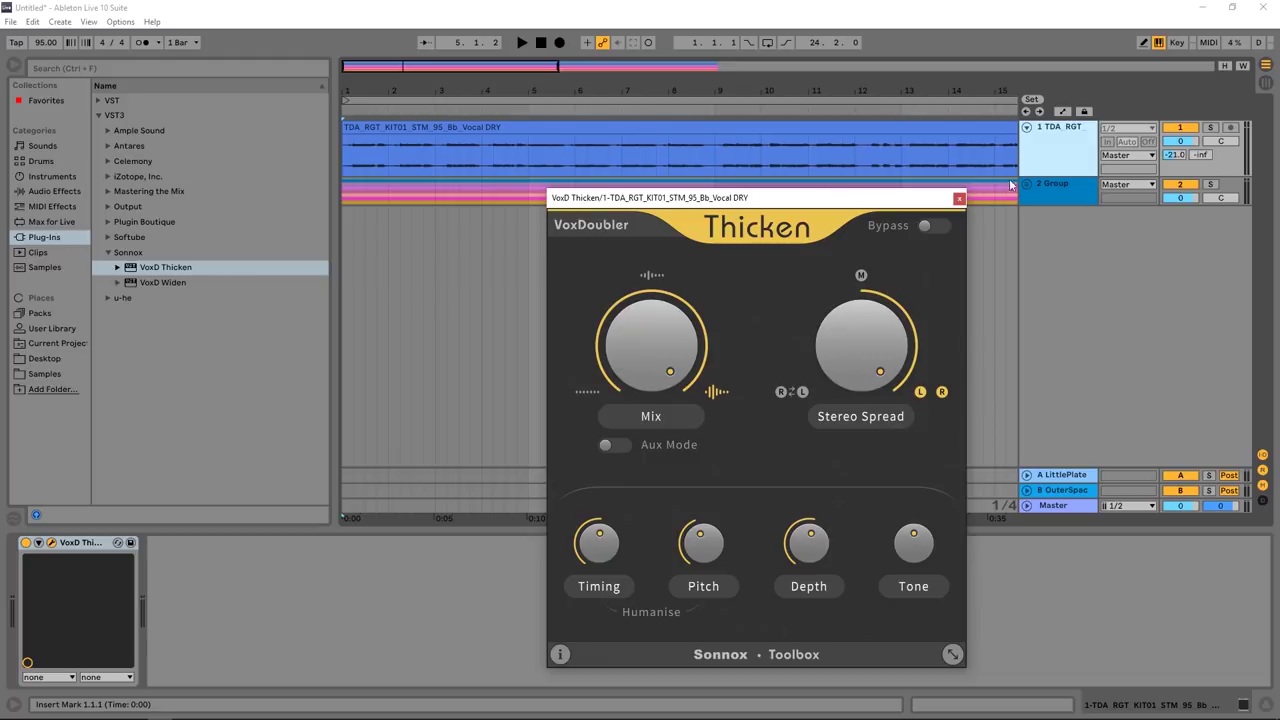
Enlarge the vocal track, set Thicken Mix to 63.0%, and audition the first bars.
left_click_drag(1009, 178, 1045, 216)
left_click_drag(651, 350, 655, 310)
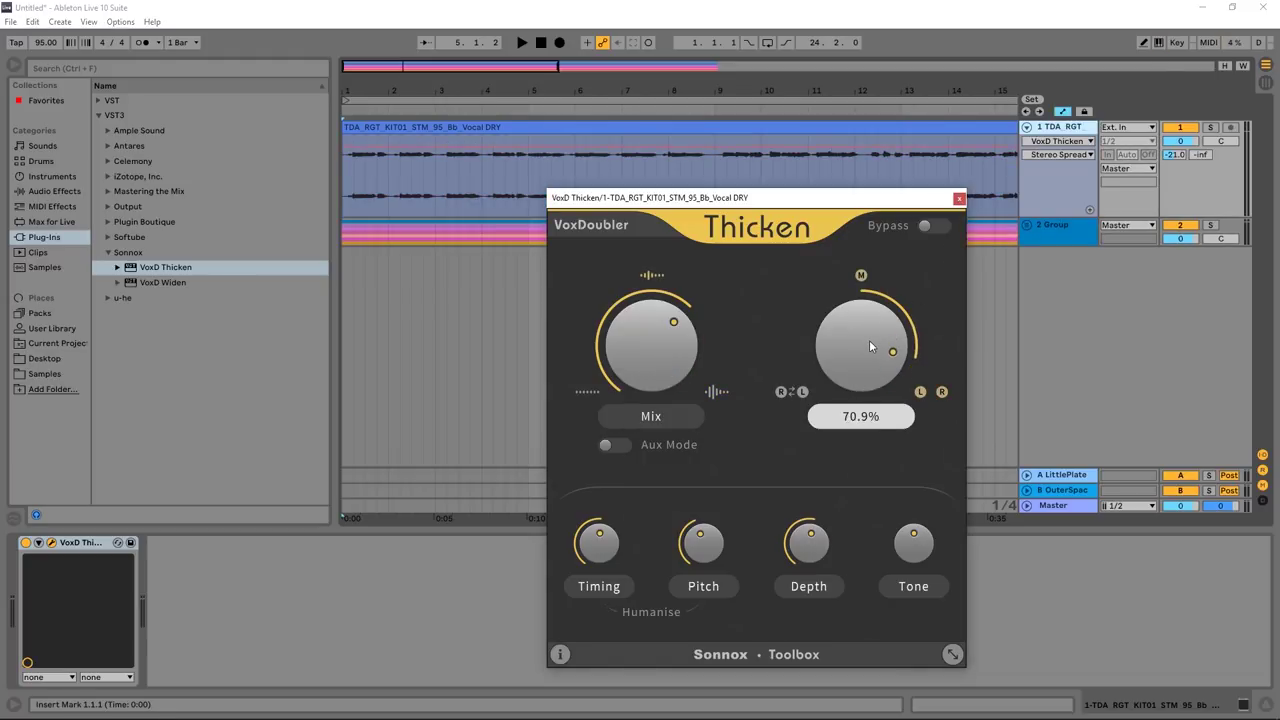
left_click_drag(638, 336, 642, 340)
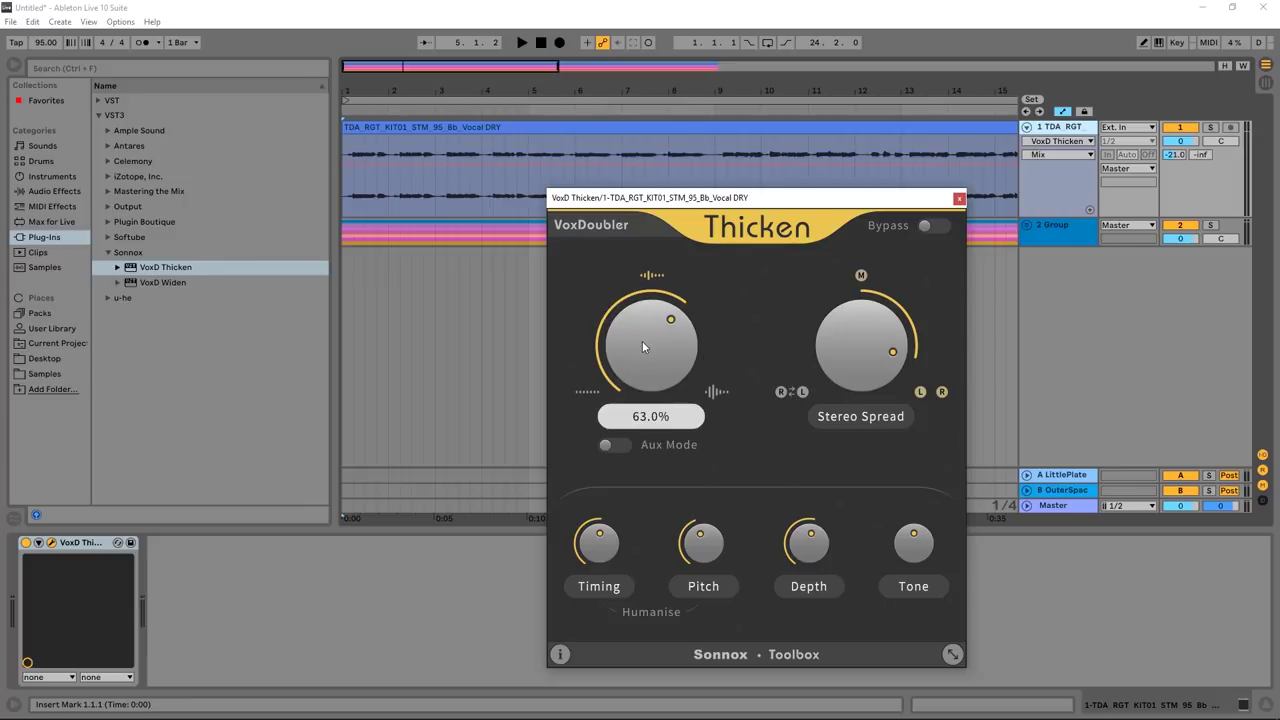
left_click_drag(368, 92, 398, 188)
key("space")
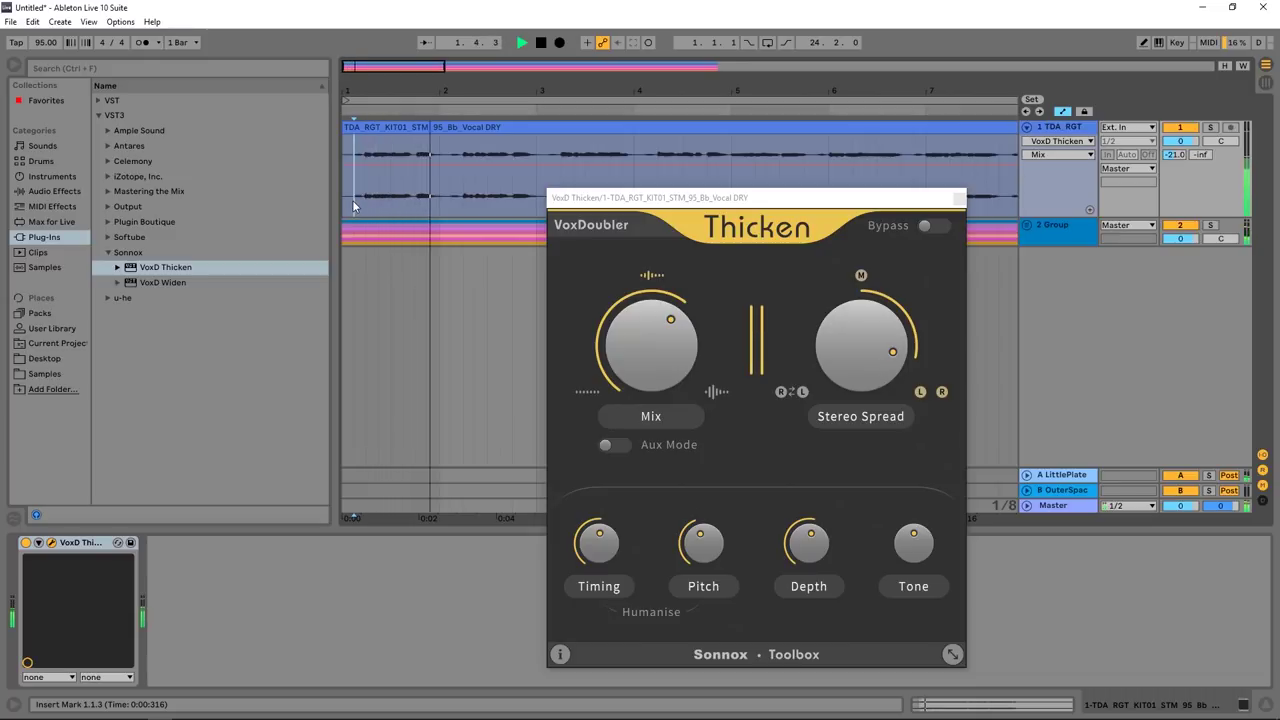
key("space")
Draw Mix automation breakpoints and shape them into a vertical step from 18.4% to 71.9%.
left_click(418, 156)
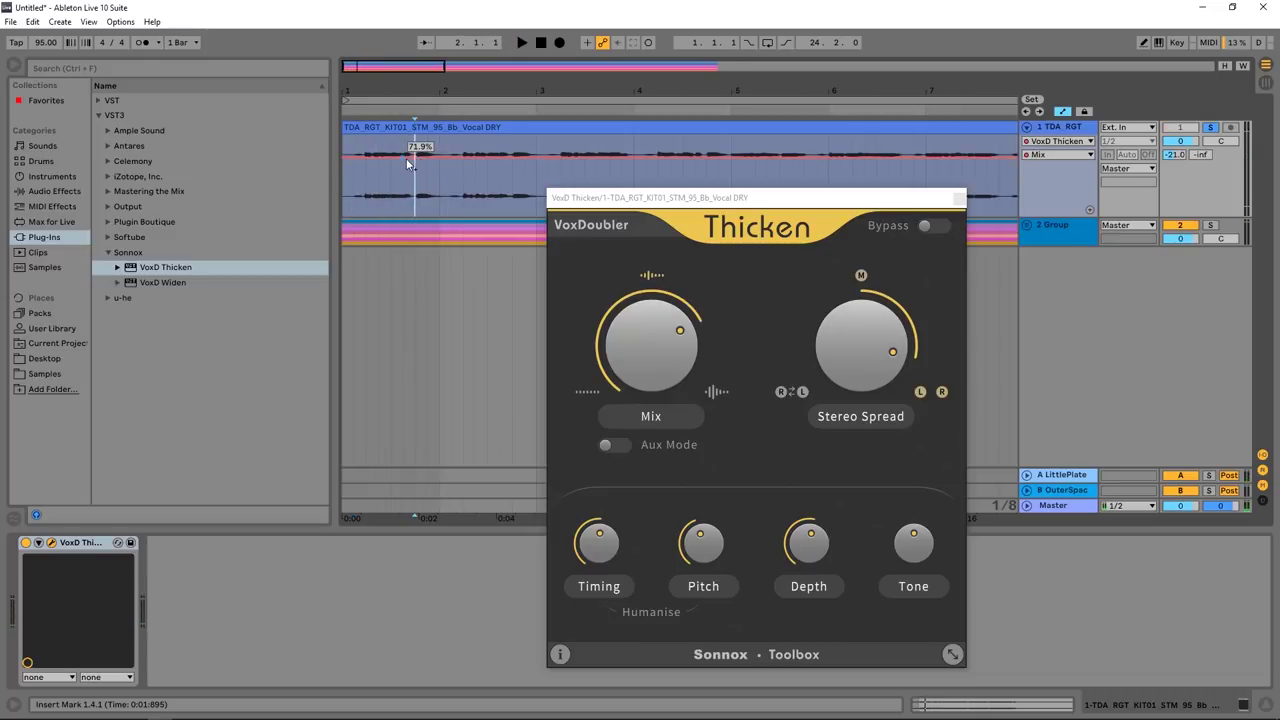
left_click(355, 172)
key("space")
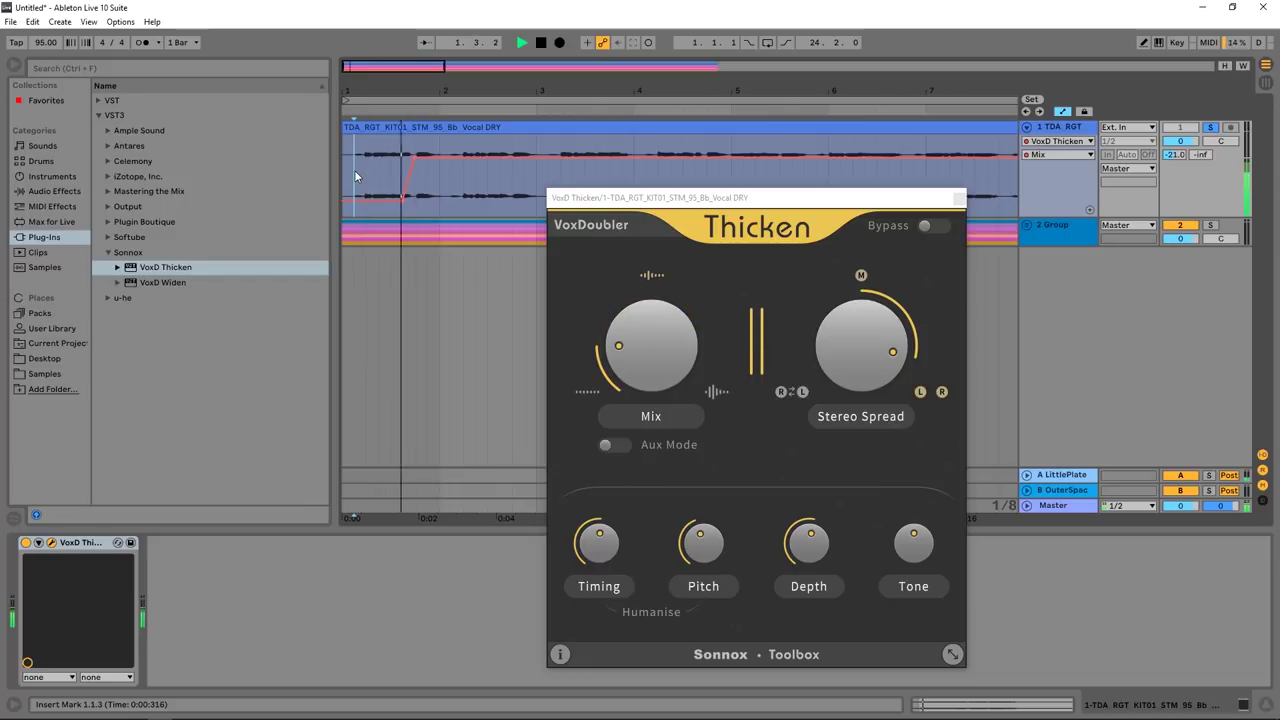
key("space")
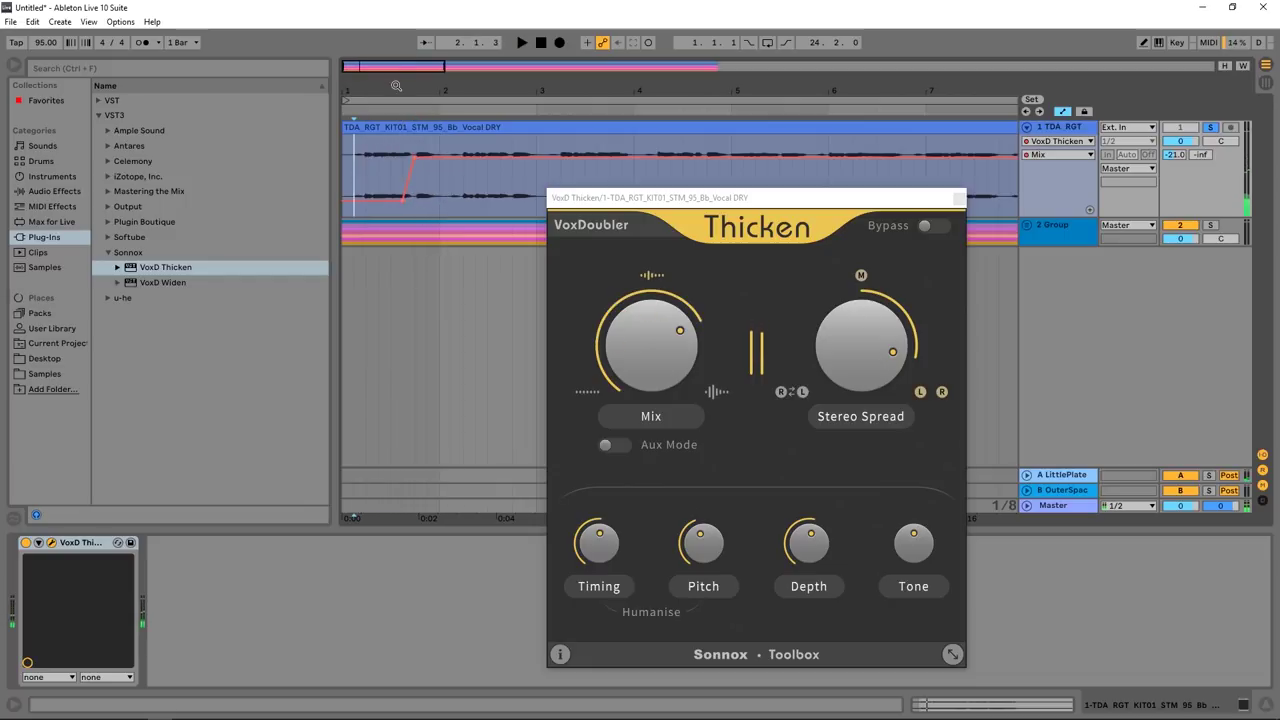
key("plus")
left_click_drag(405, 200, 433, 205)
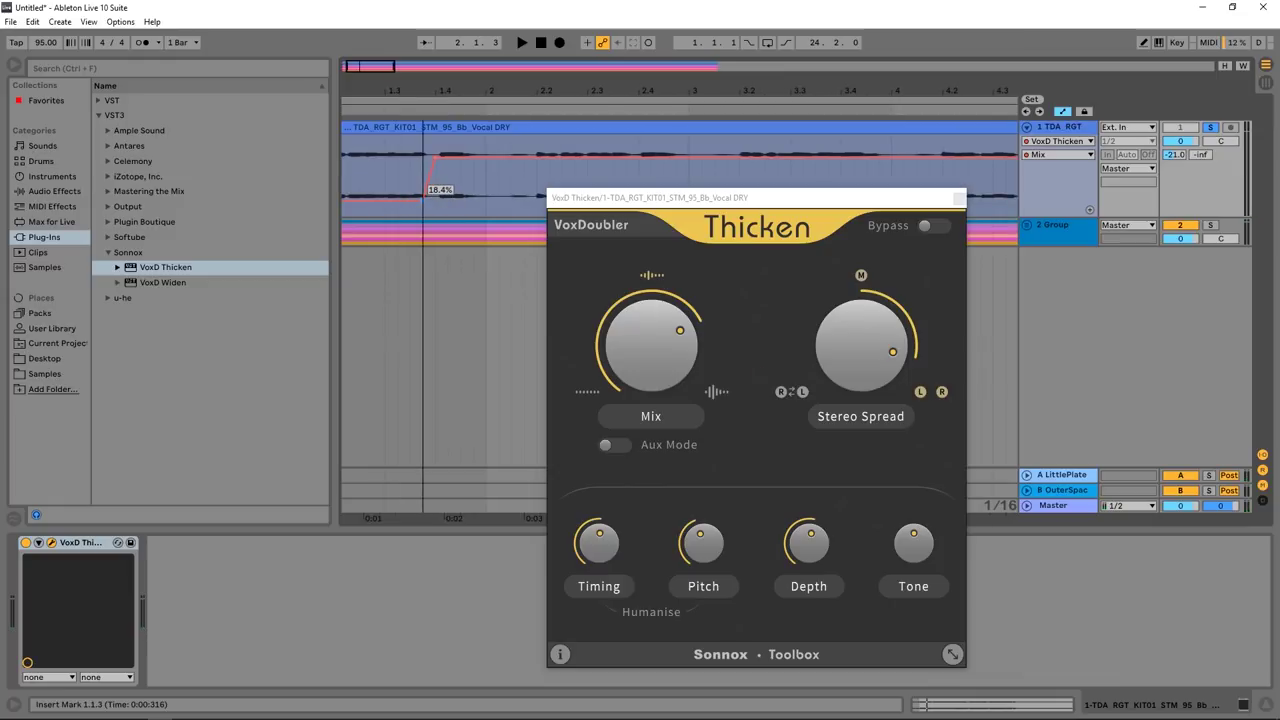
left_click(1088, 212)
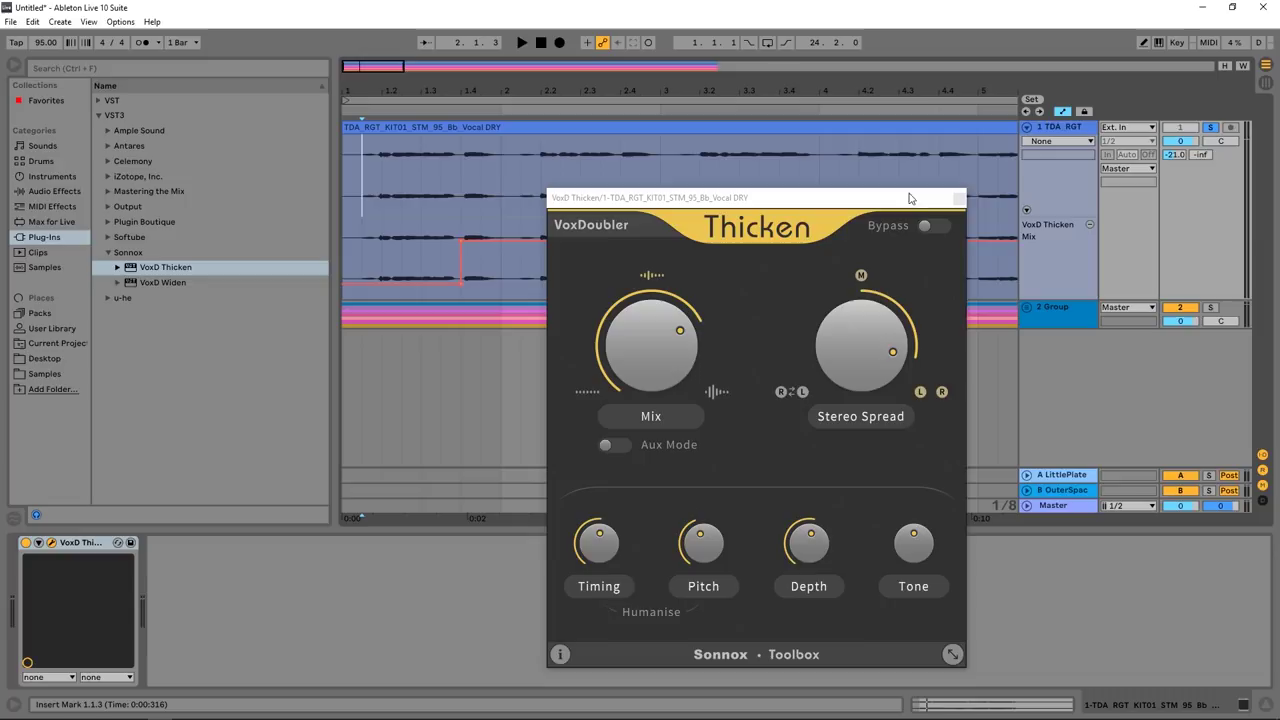
Duplicate bar 1 of the Mix automation to fill bars 1–4 and play from the start.
left_click_drag(851, 204, 961, 206)
left_click_drag(503, 274, 342, 272)
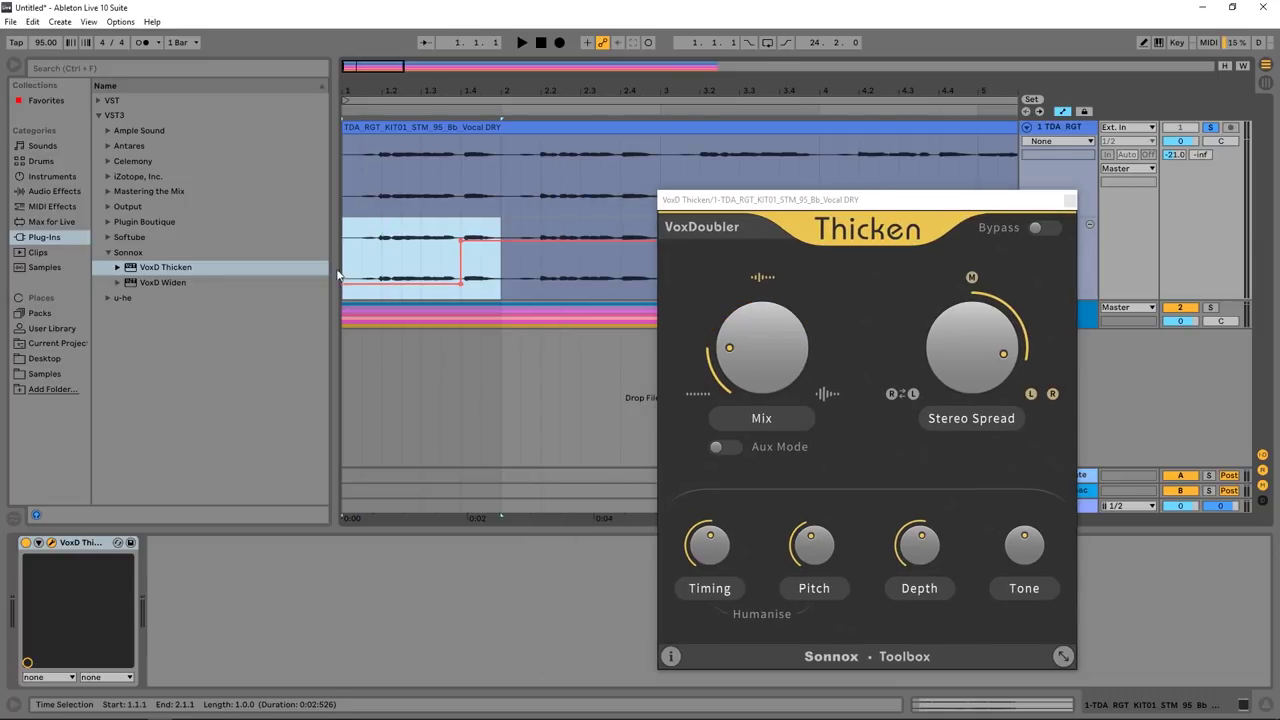
key("minus")
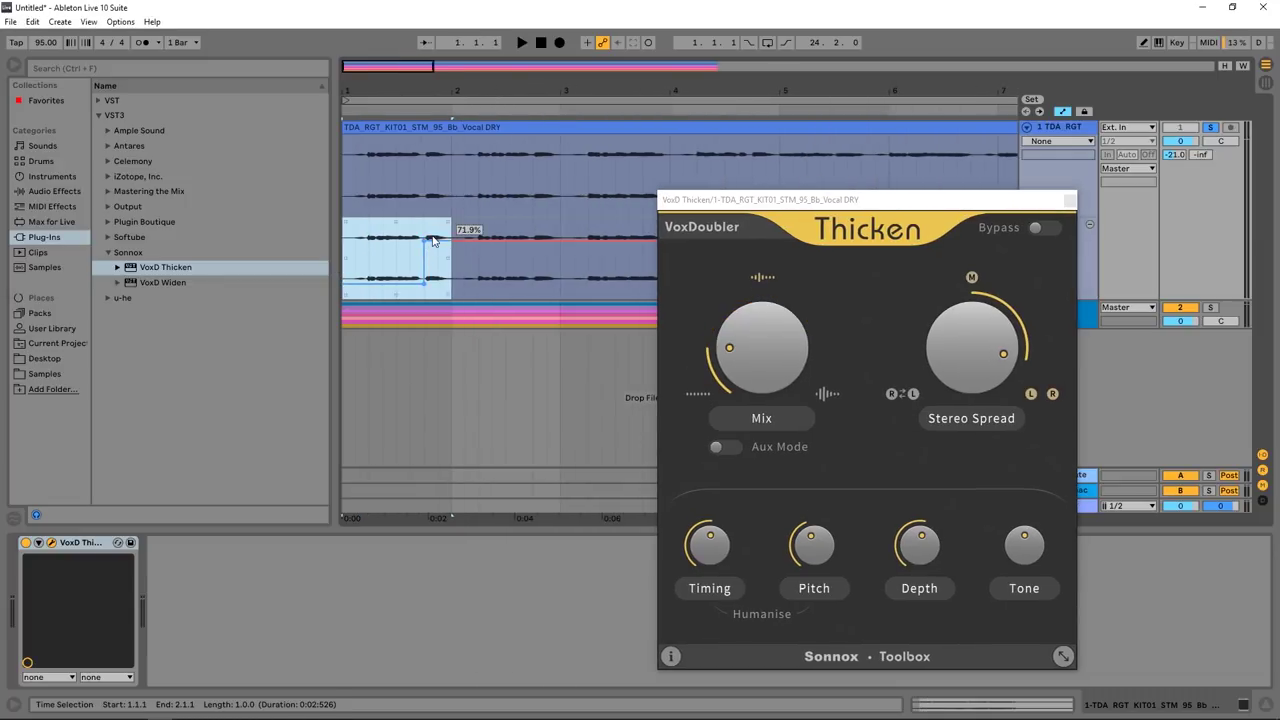
key("ctrl+d")
key("minus")
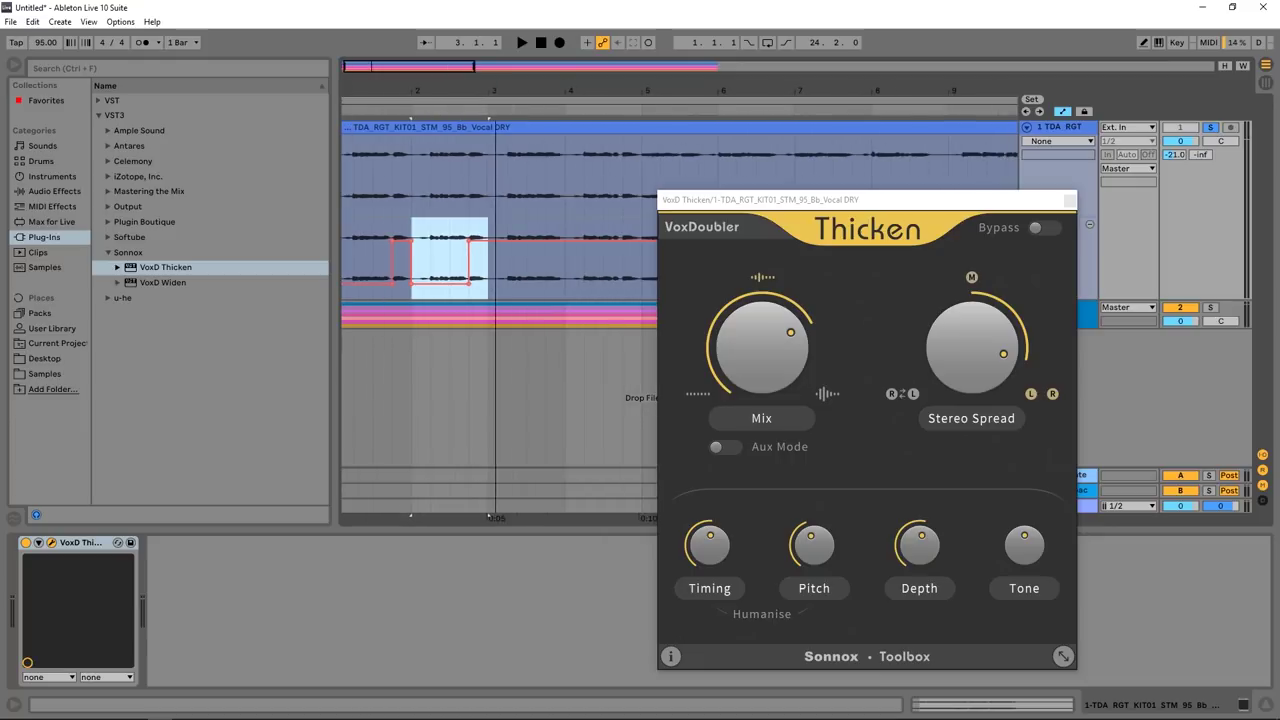
key("ctrl+d")
key("ctrl+d")
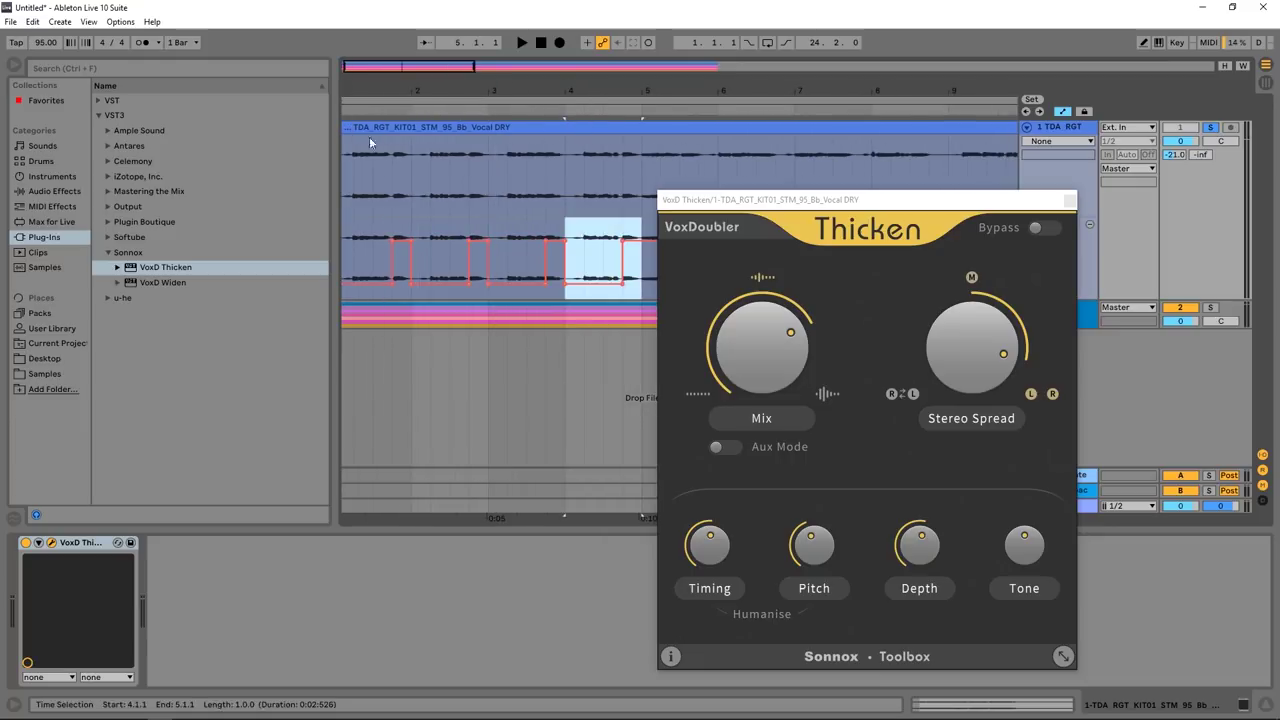
left_click(541, 42)
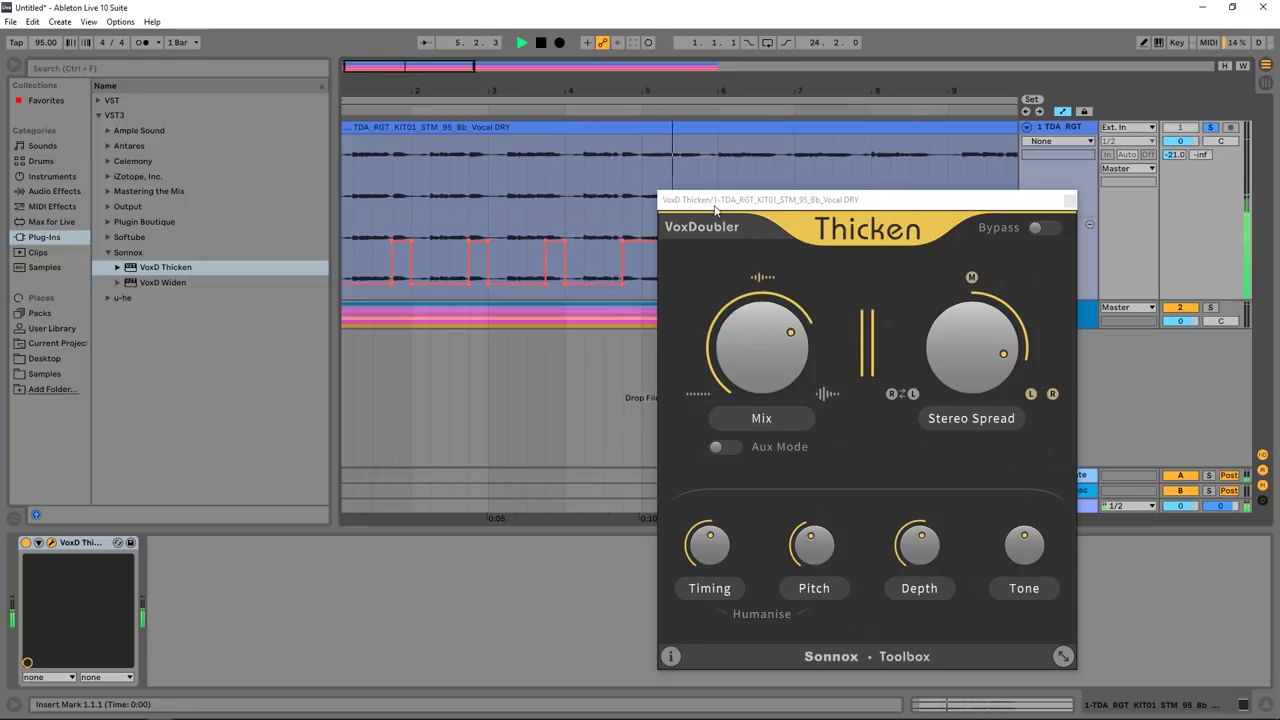
Raise the Mix level after the step to 80.9% and play it back.
left_click_drag(715, 209, 845, 166)
key("space")
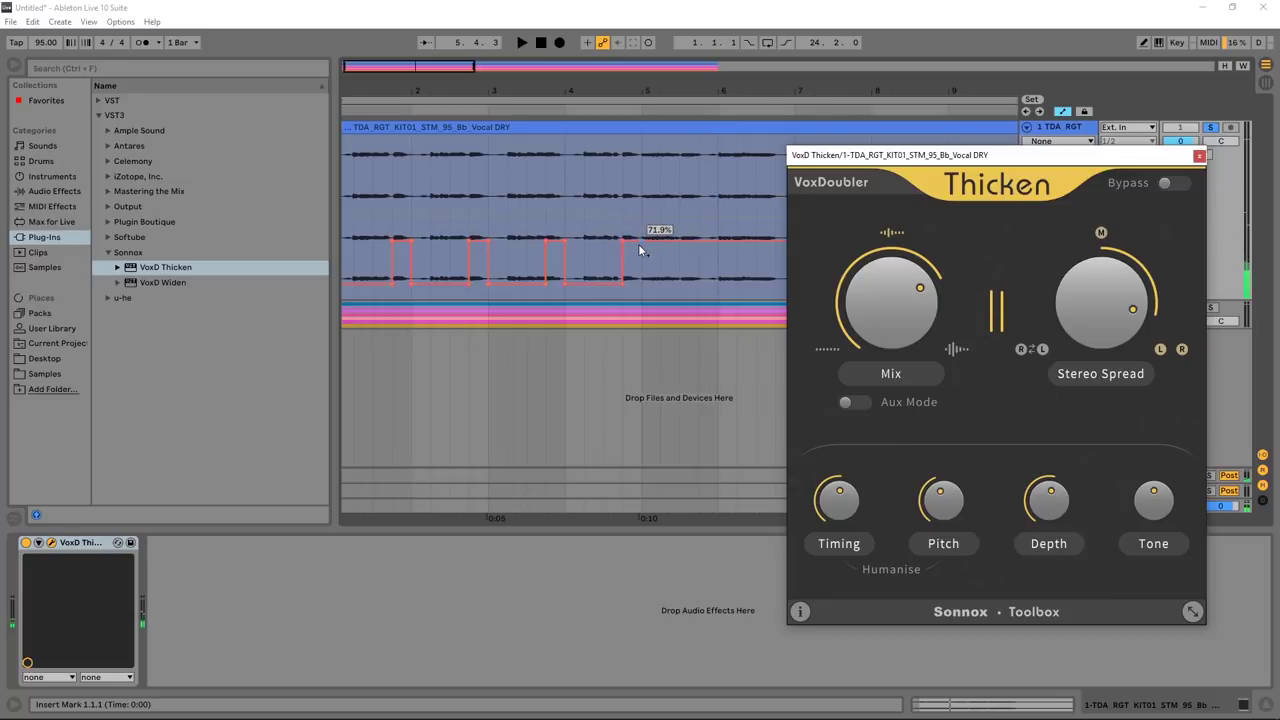
left_click_drag(640, 249, 642, 236)
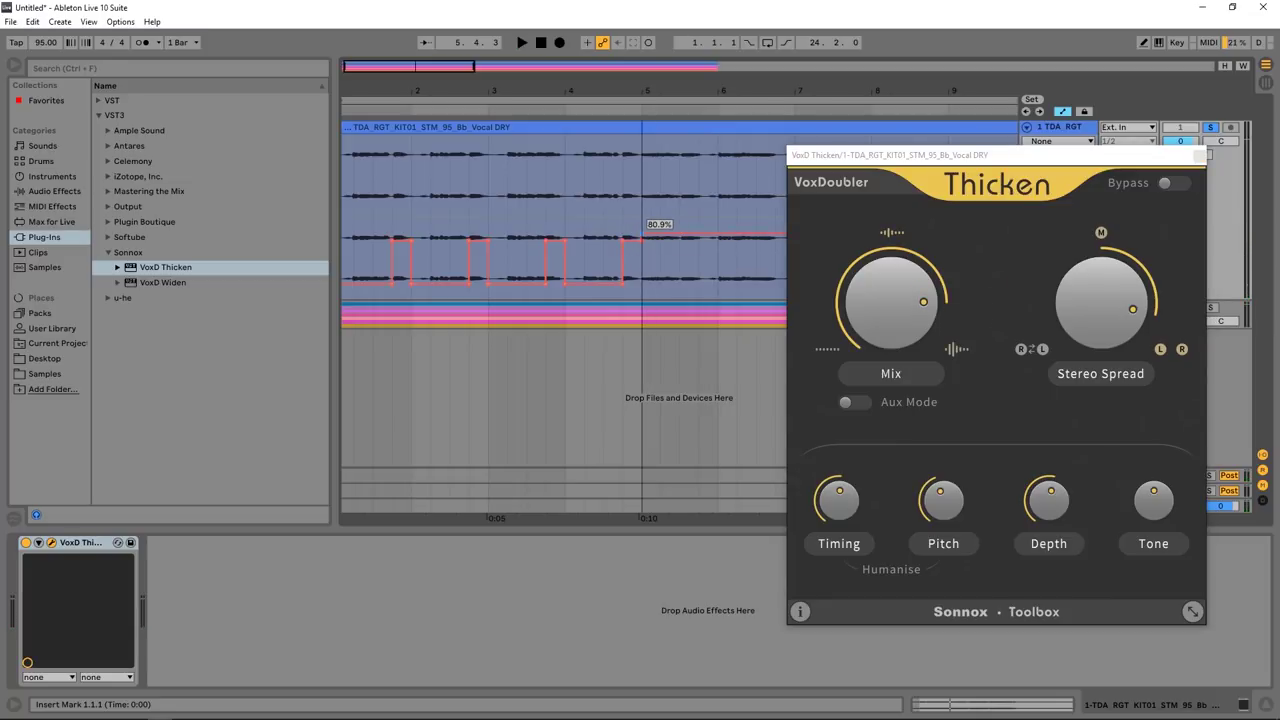
left_click(634, 109)
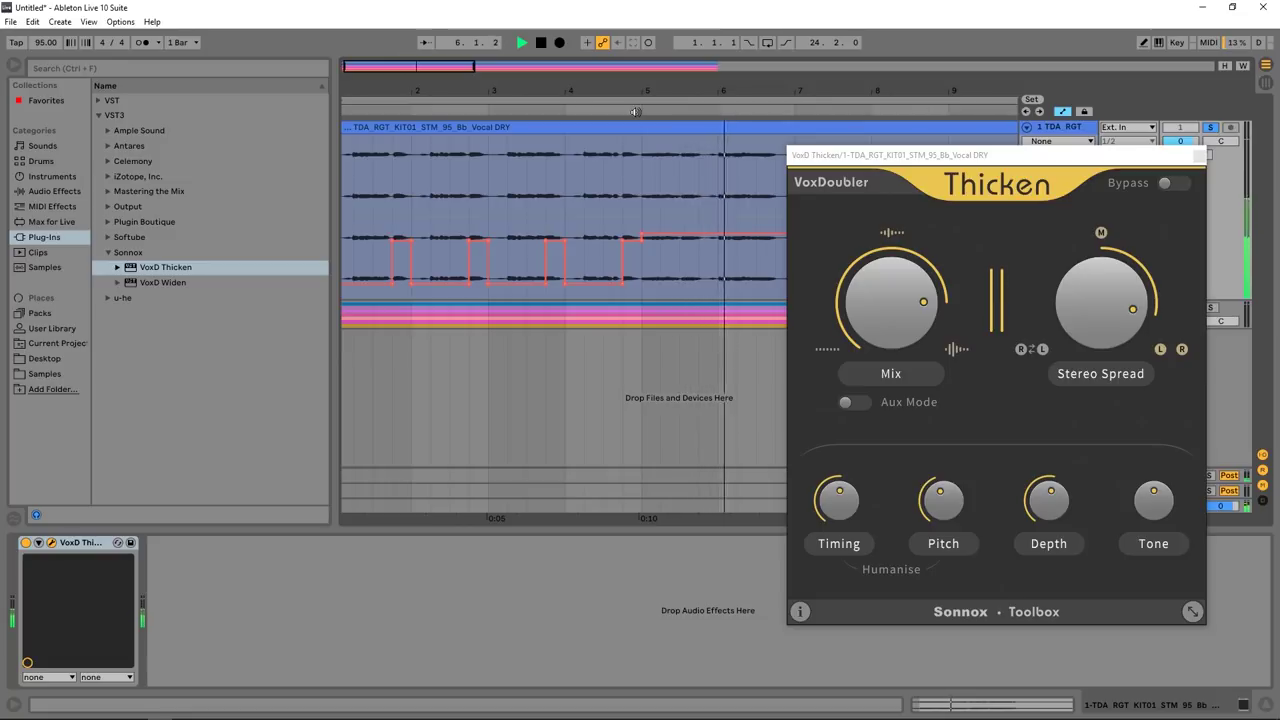
Raise the Depth automation after bar 5 to about 96.6%, auditioning from just before bar 5.
key("minus")
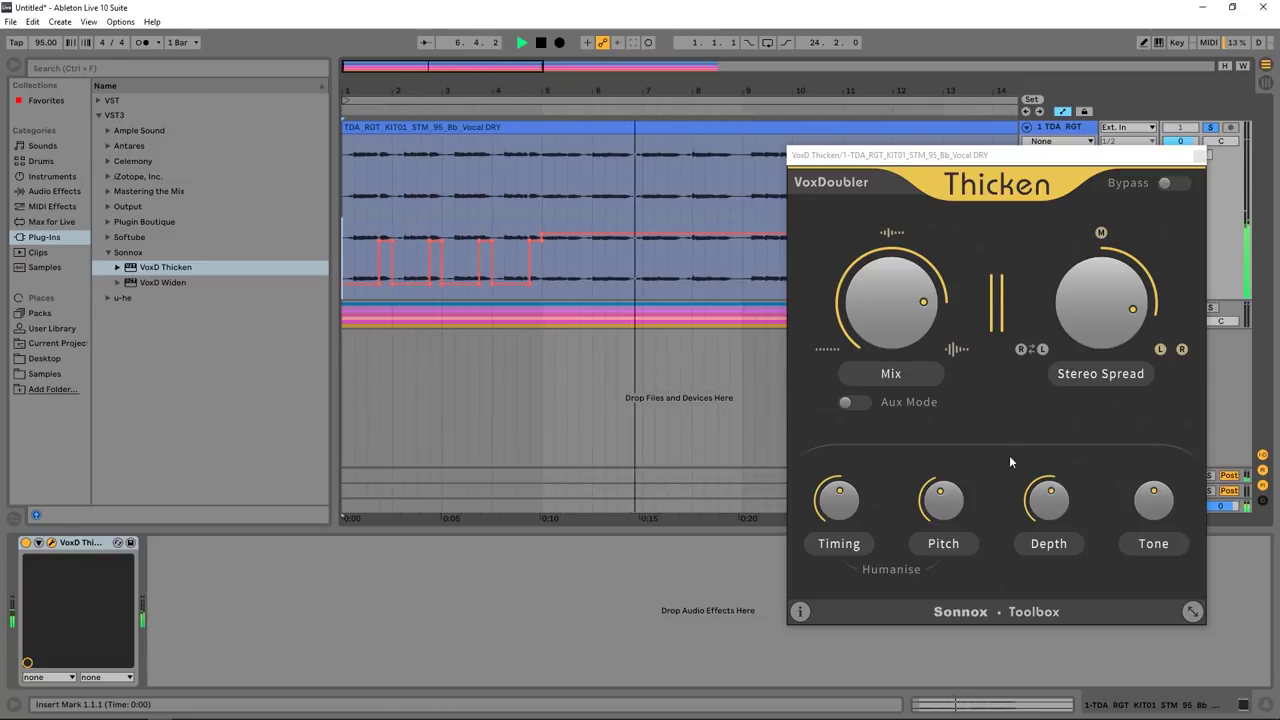
key("space")
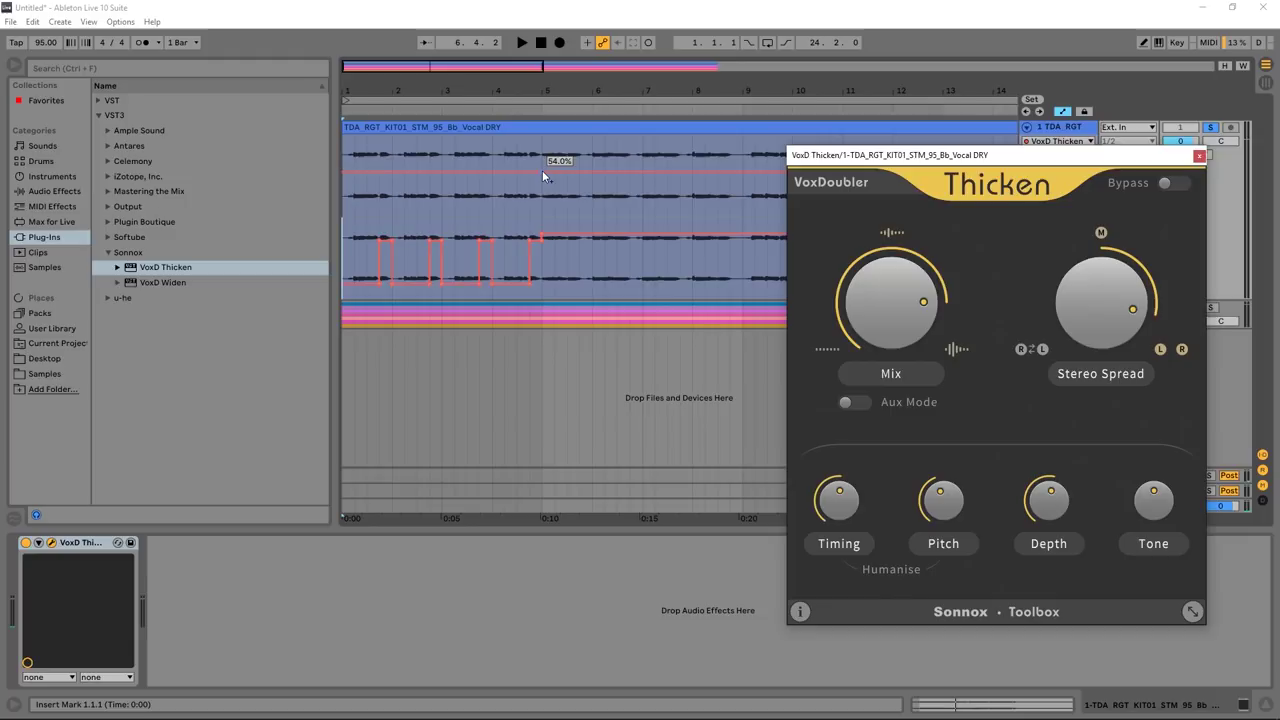
mouse_move(542, 170)
left_mouse_down()
mouse_move(555, 153)
mouse_move(540, 155)
left_mouse_up()
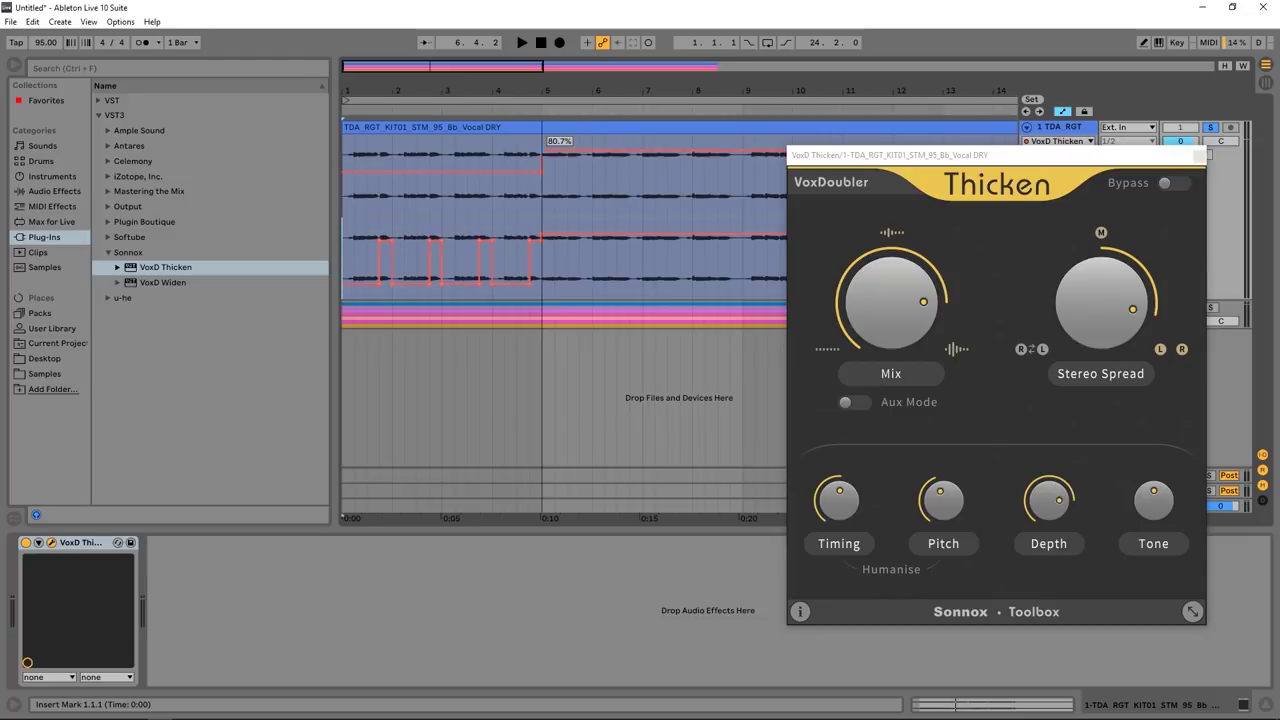
left_click(523, 111)
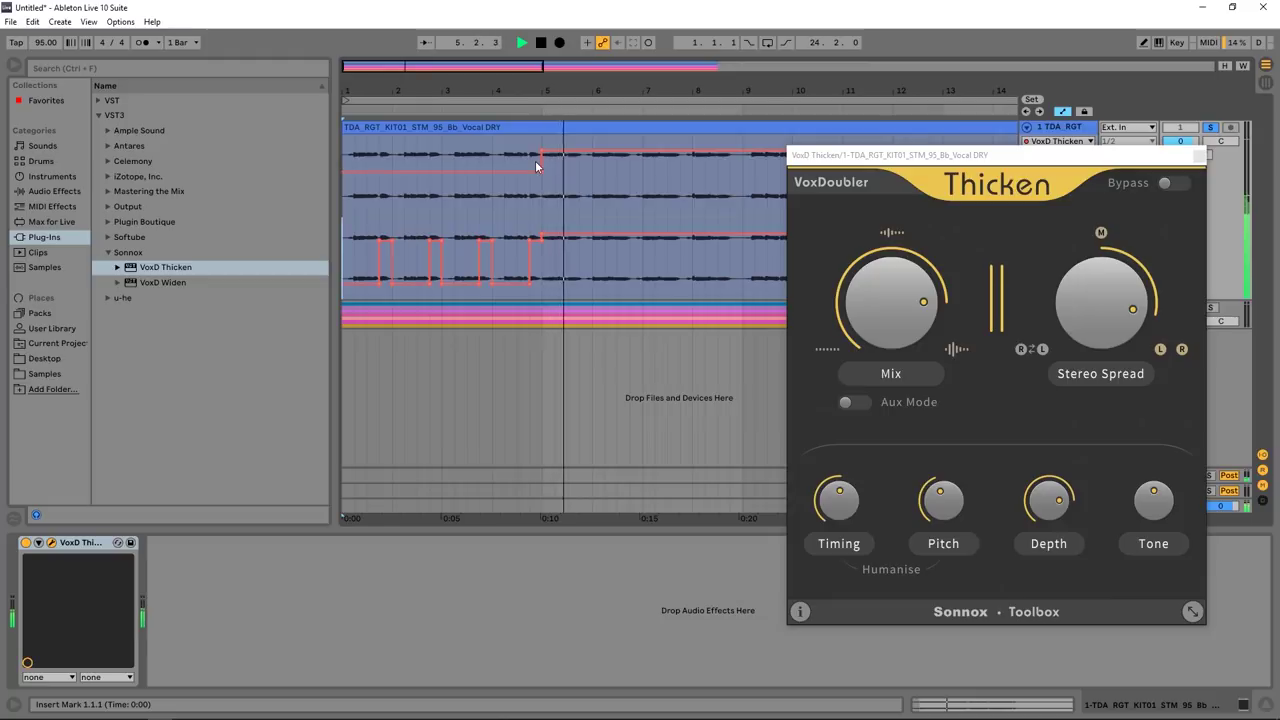
left_click_drag(535, 160, 542, 140)
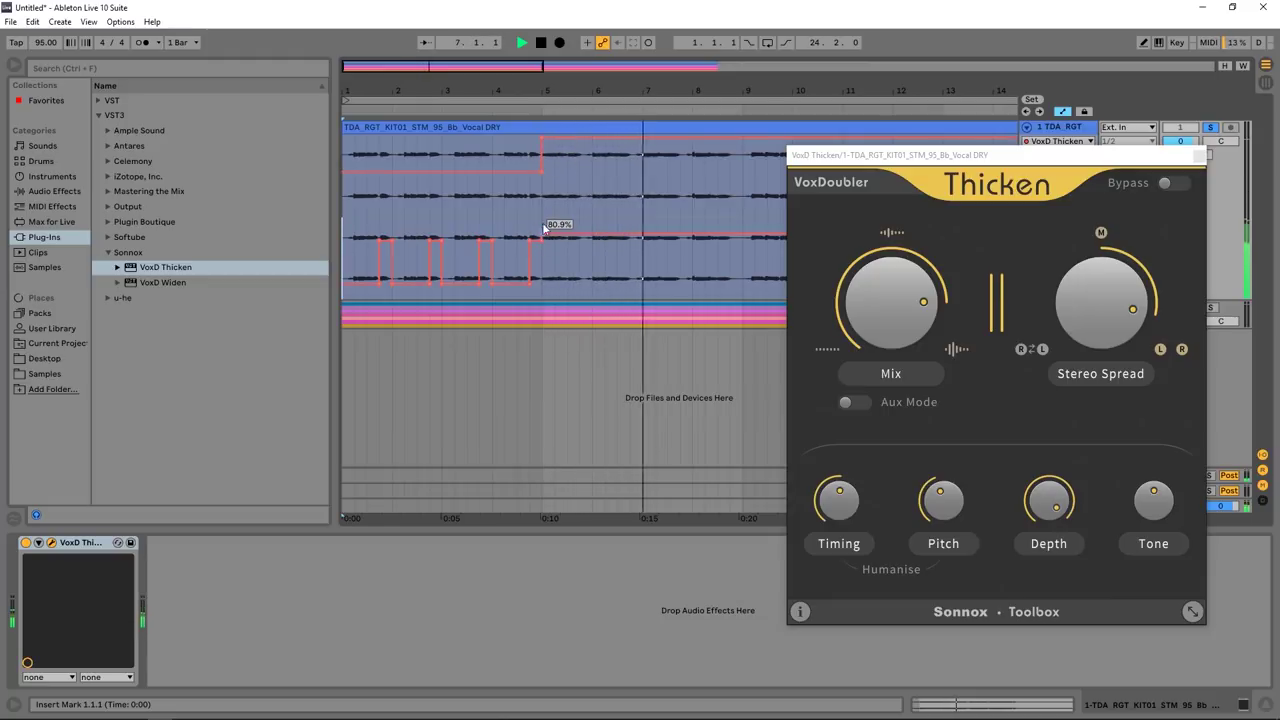
key("space")
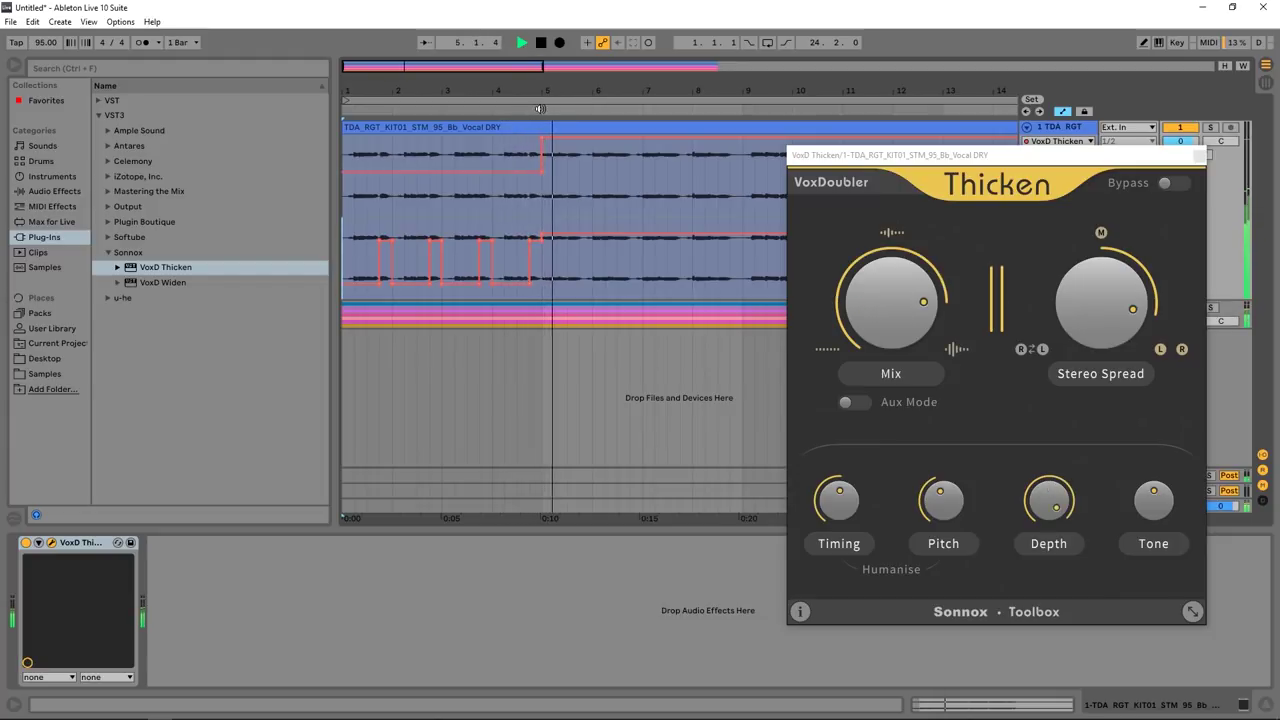
Drop the Stereo Spread automation after bar 5 to 5.55%.
key("space")
left_click(1108, 304)
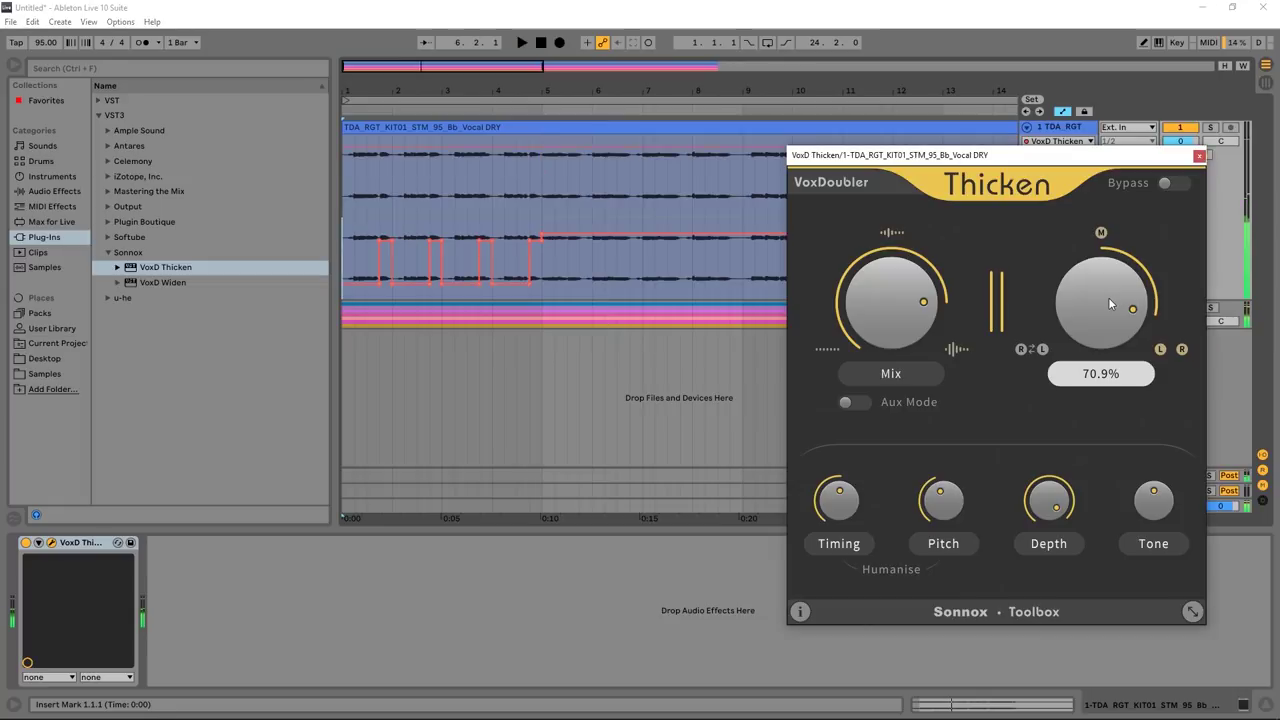
left_click(543, 146)
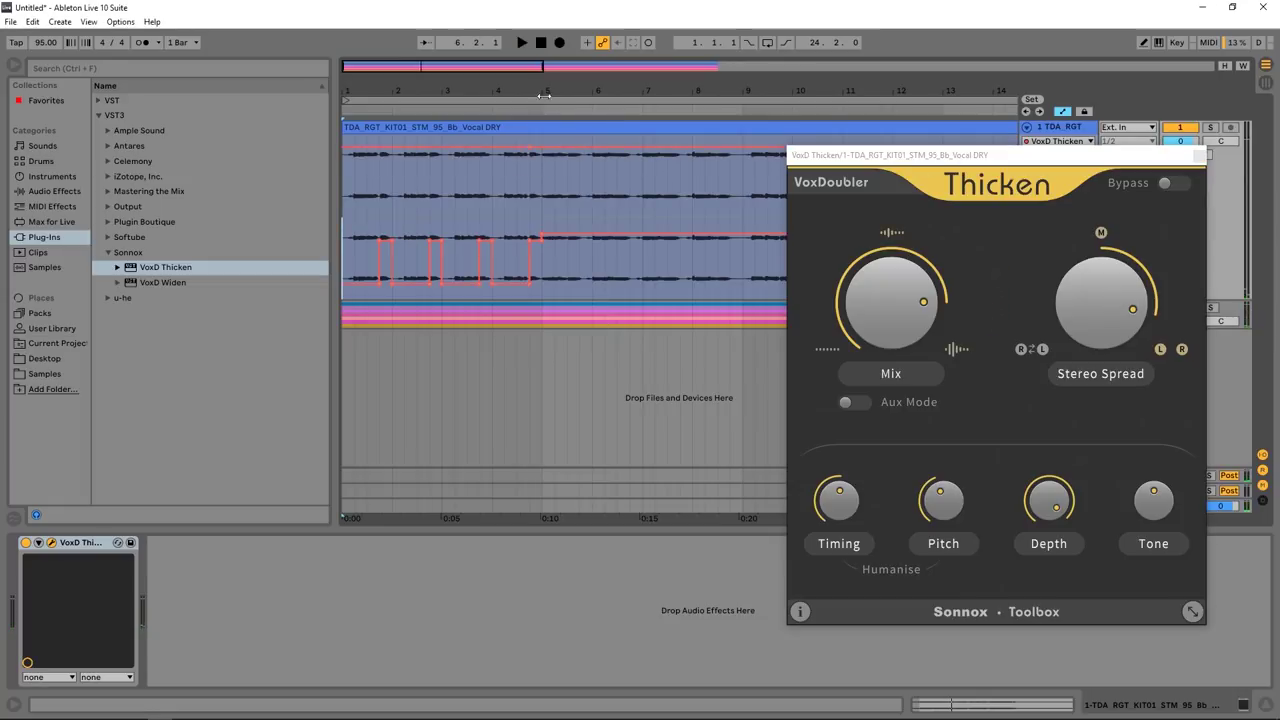
key("plus")
key("plus")
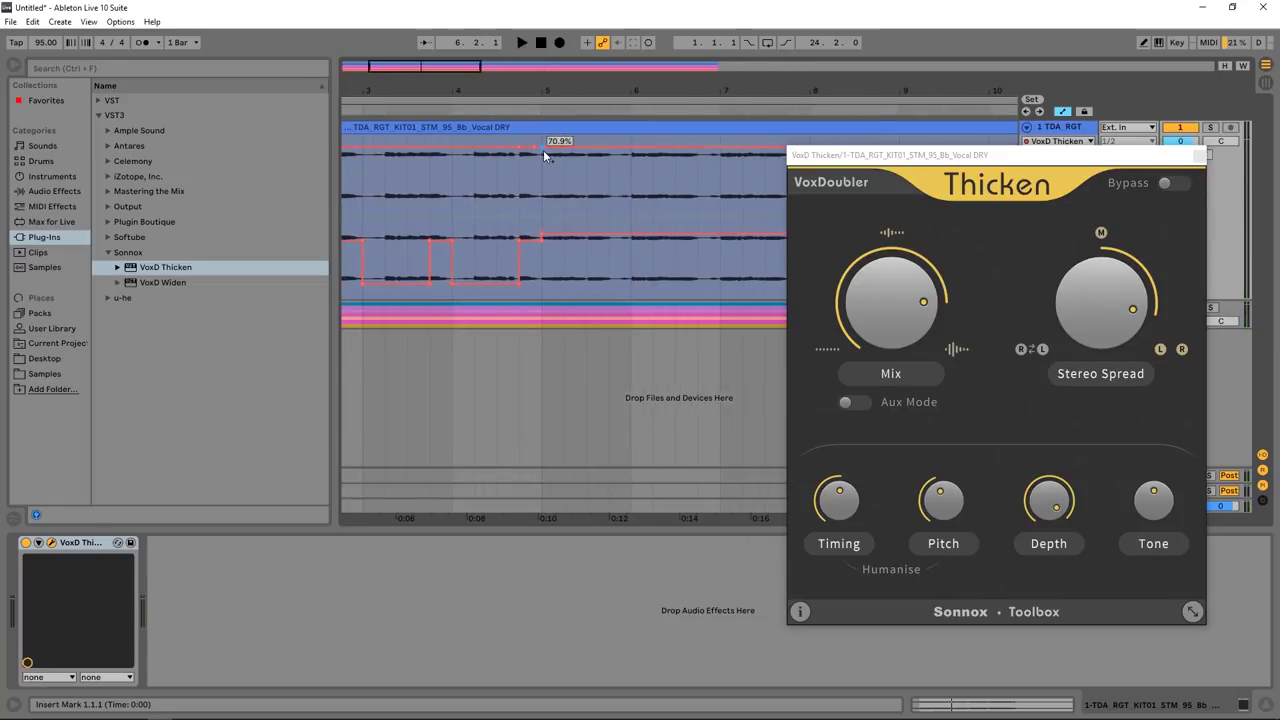
left_click_drag(543, 150, 543, 176)
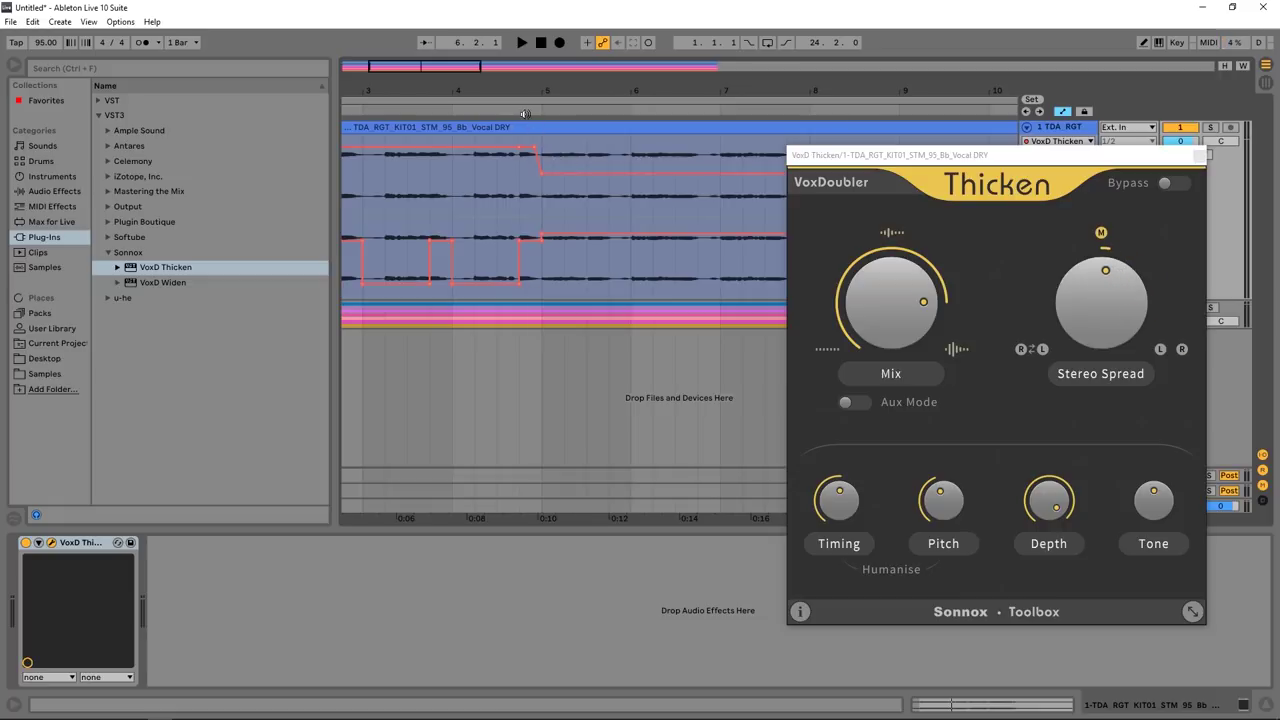
Audition from just before bar 5, lowering Stereo Spread after bar 5 a bit further.
left_click(524, 113)
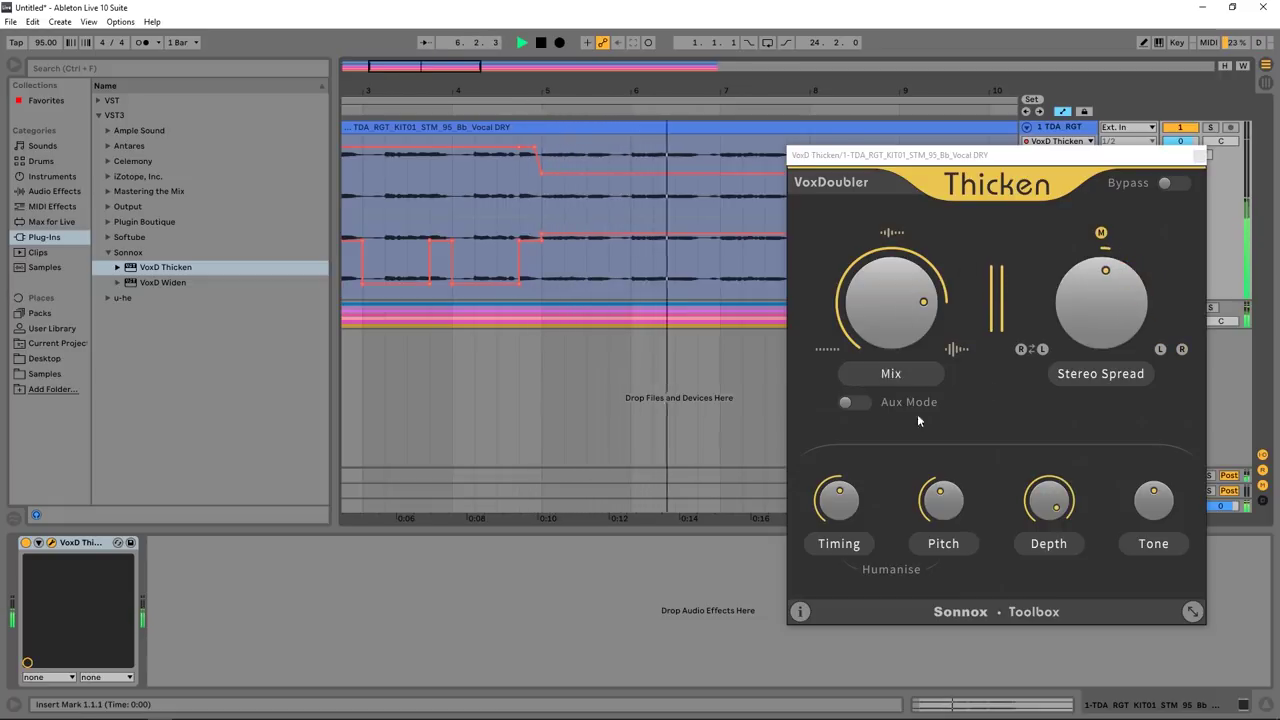
left_click(847, 510)
key("space")
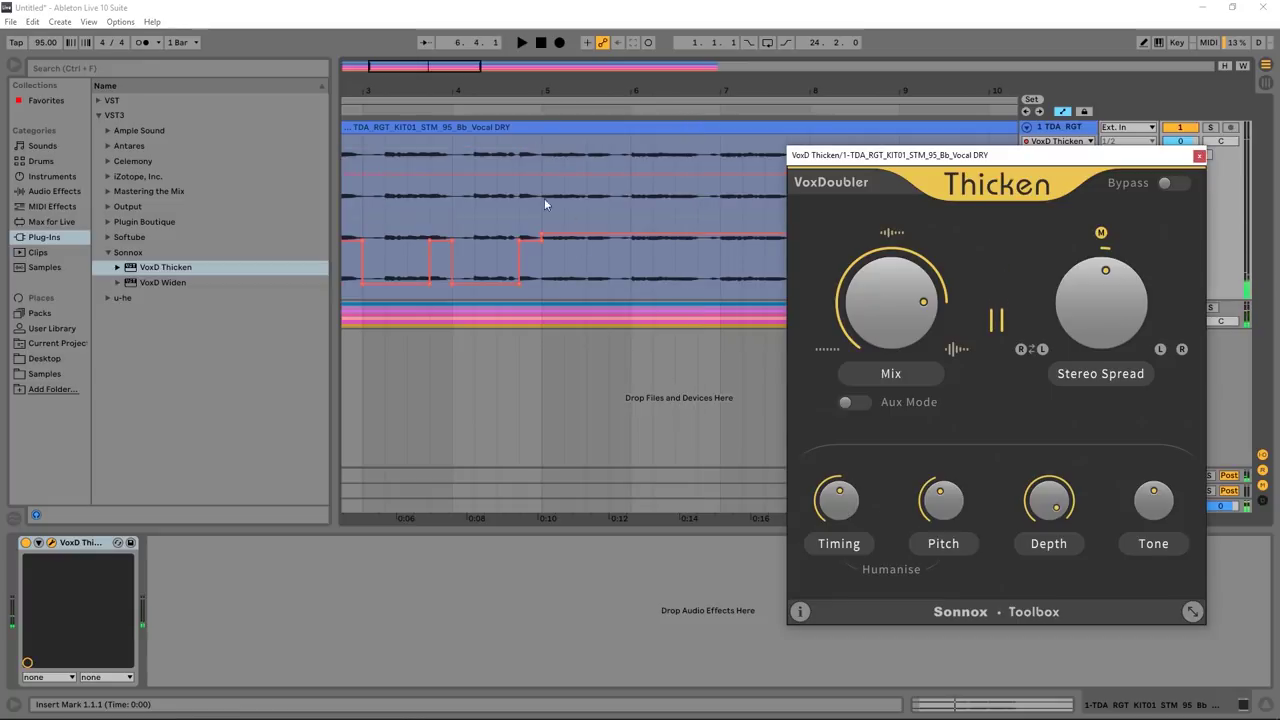
left_click_drag(544, 175, 544, 188)
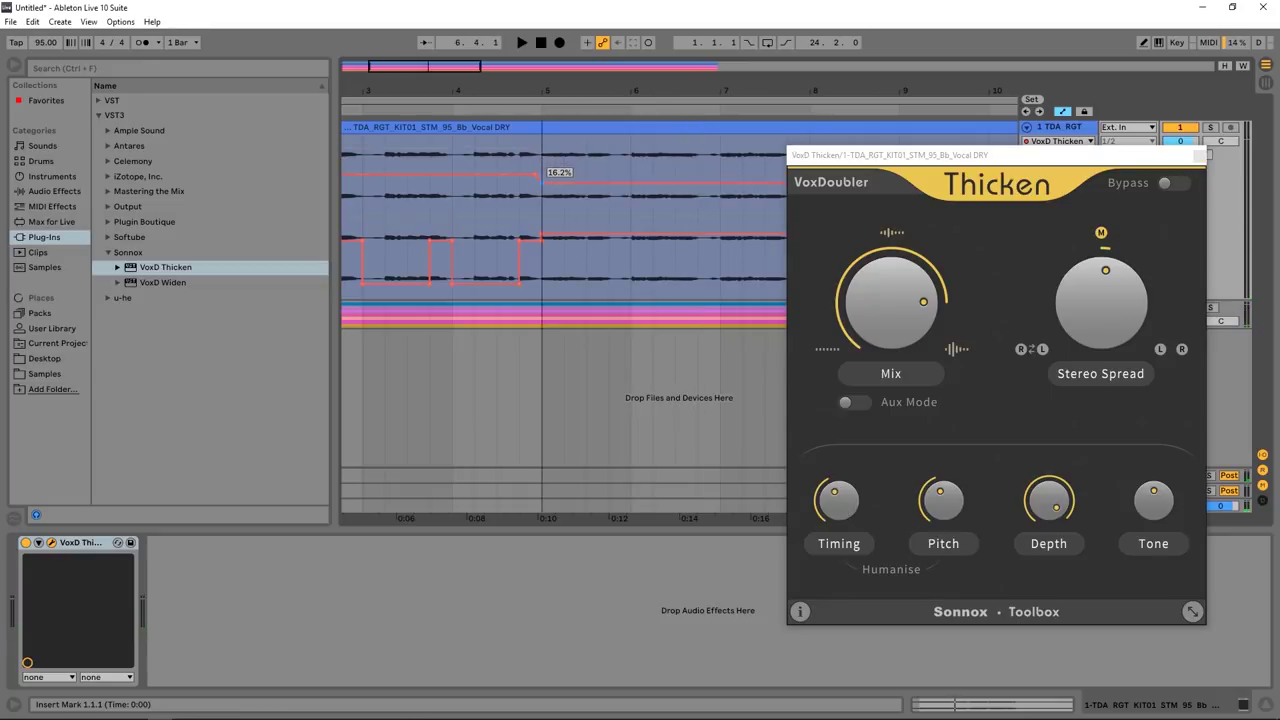
left_click(527, 109)
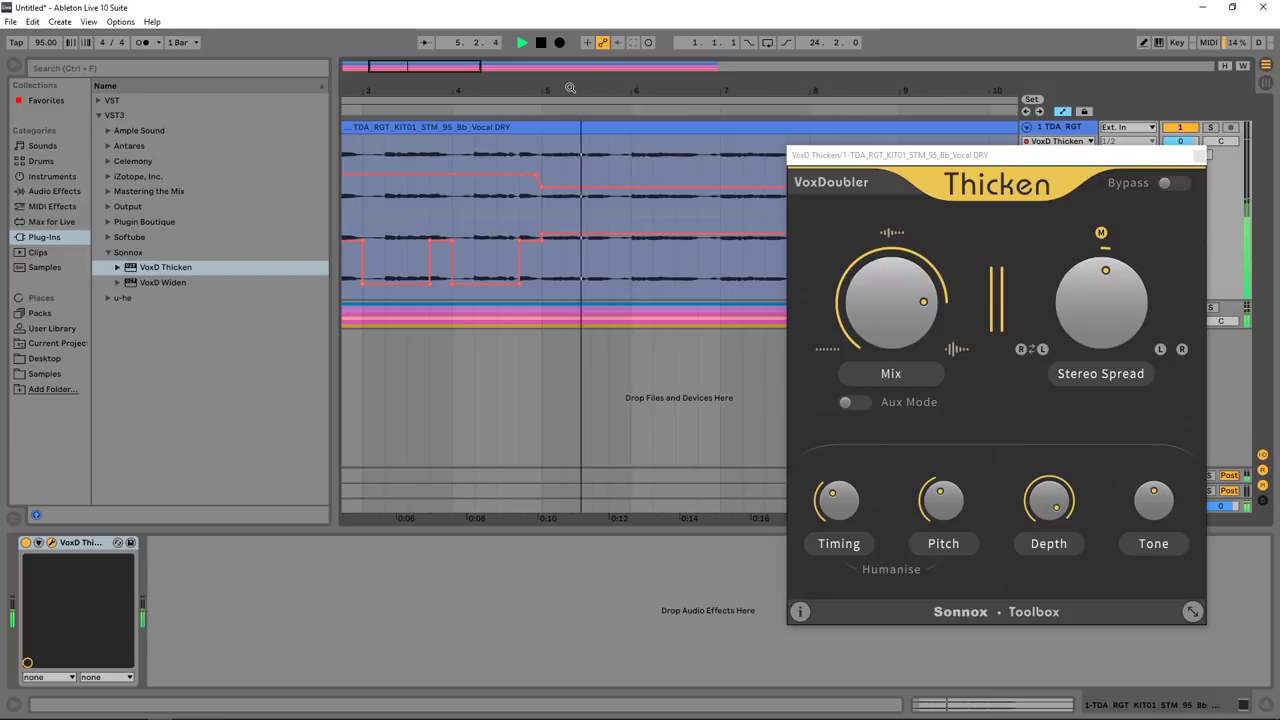
left_click_drag(525, 109, 627, 96)
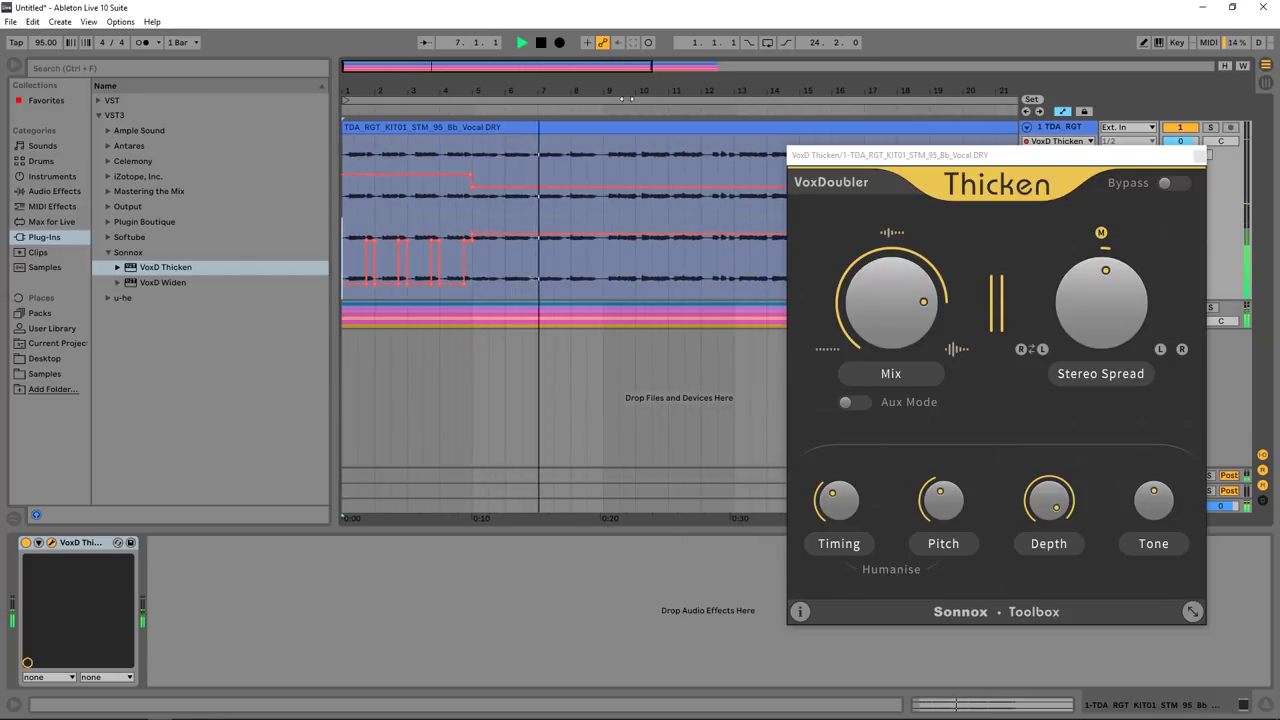
left_click(539, 44)
Play from 1.1.1 and step the Mix automation down after bar 5.
left_click(538, 46)
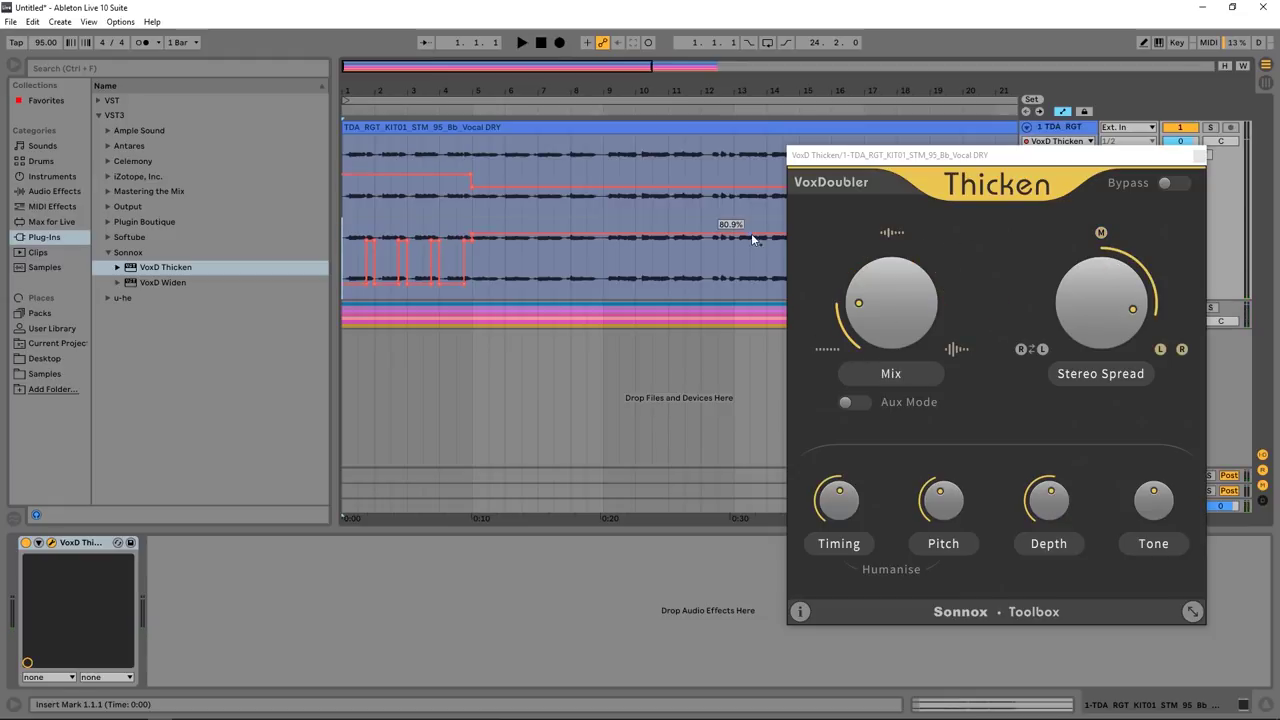
key("space")
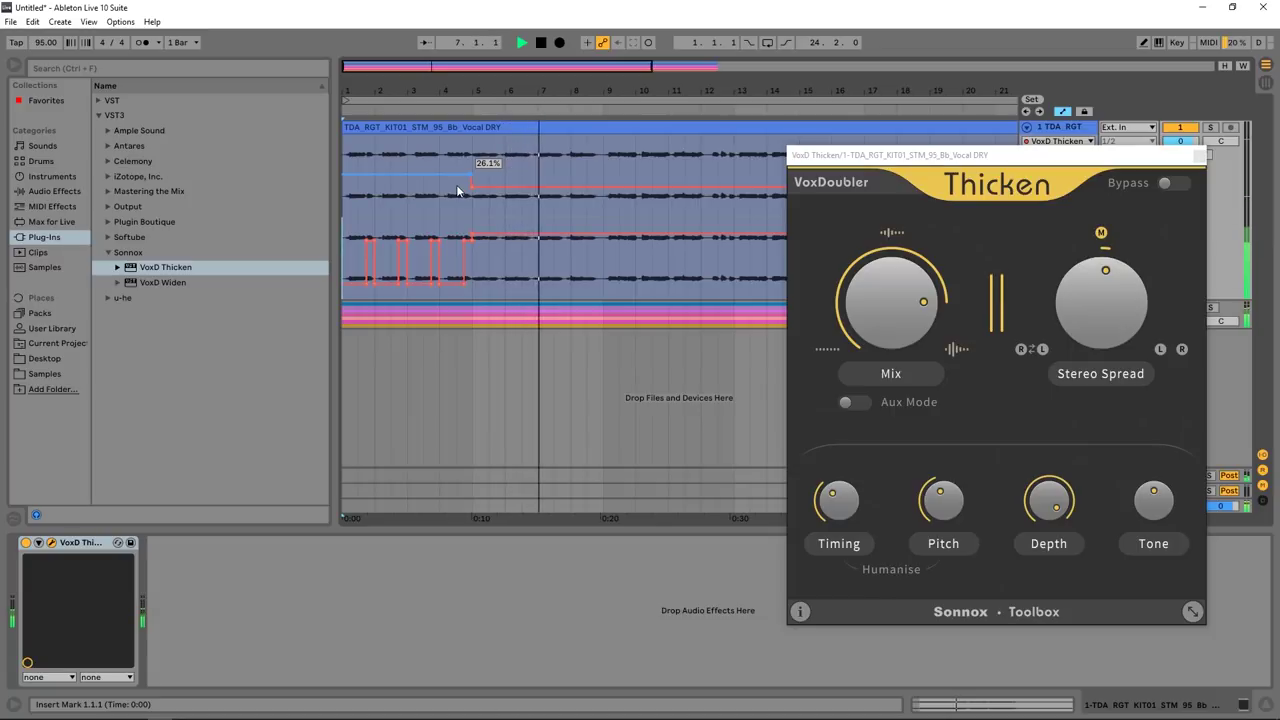
left_click_drag(602, 236, 602, 288)
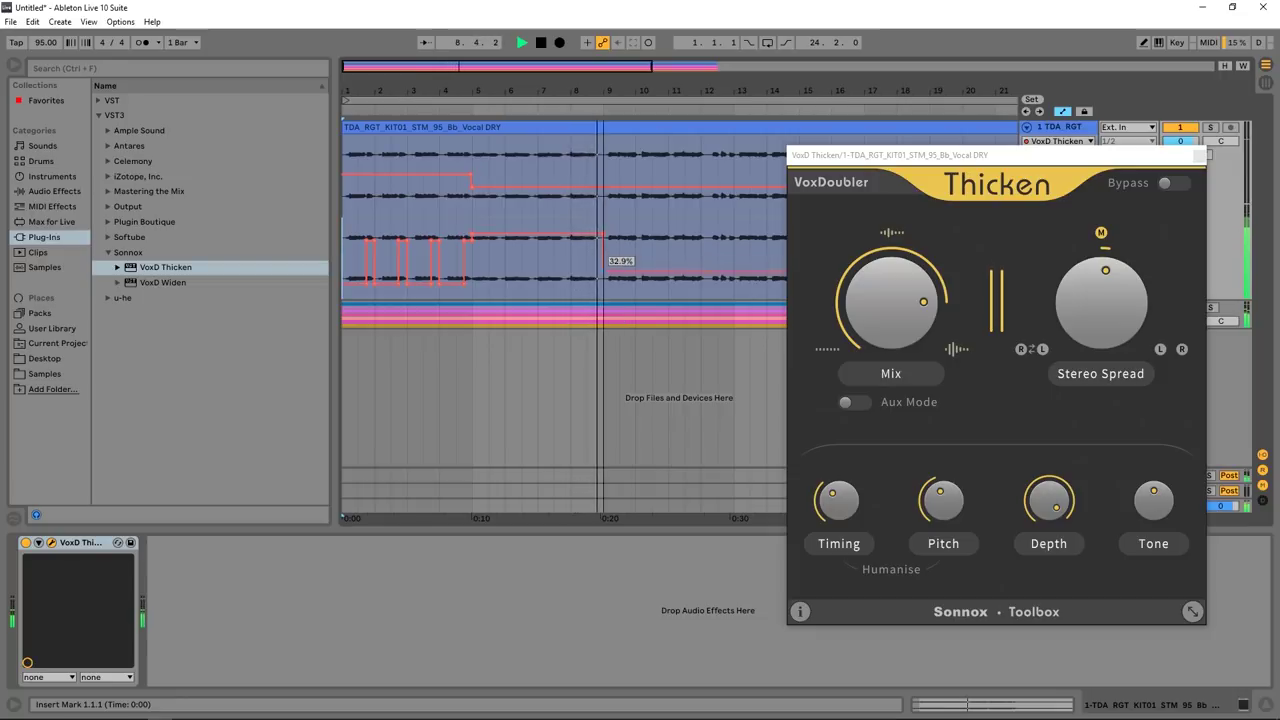
left_click(587, 200)
key("minus")
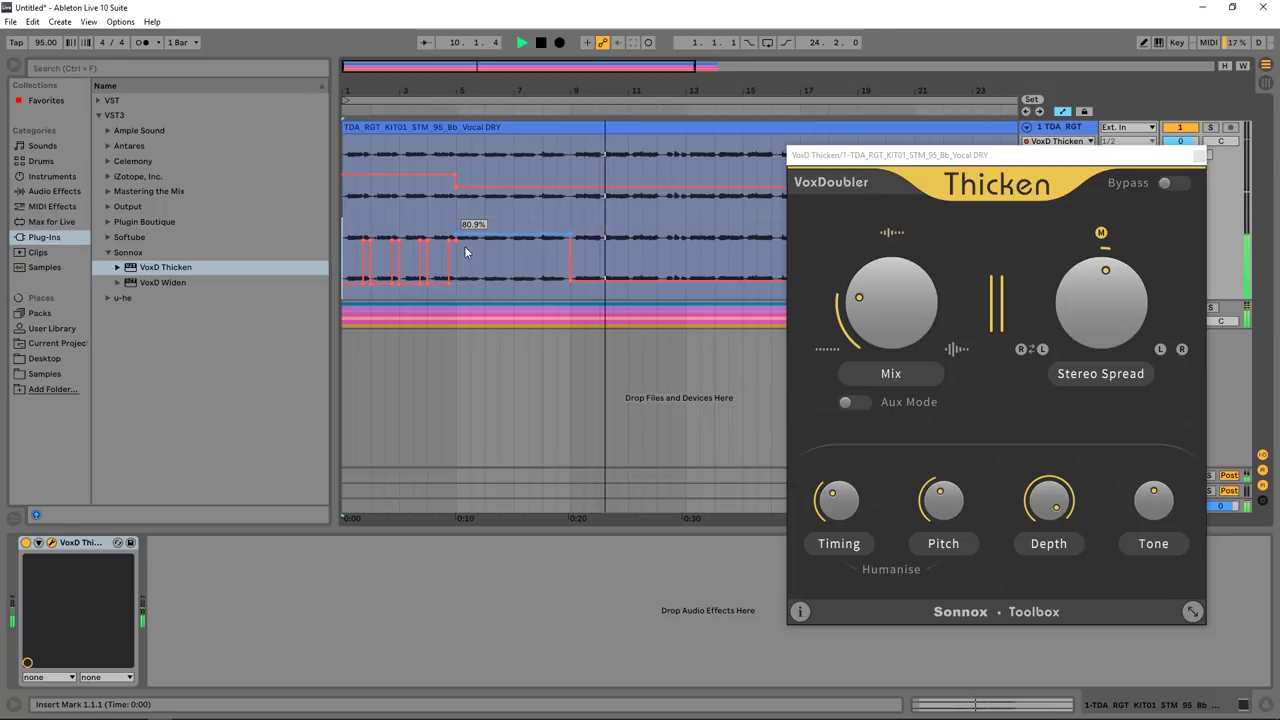
key("space")
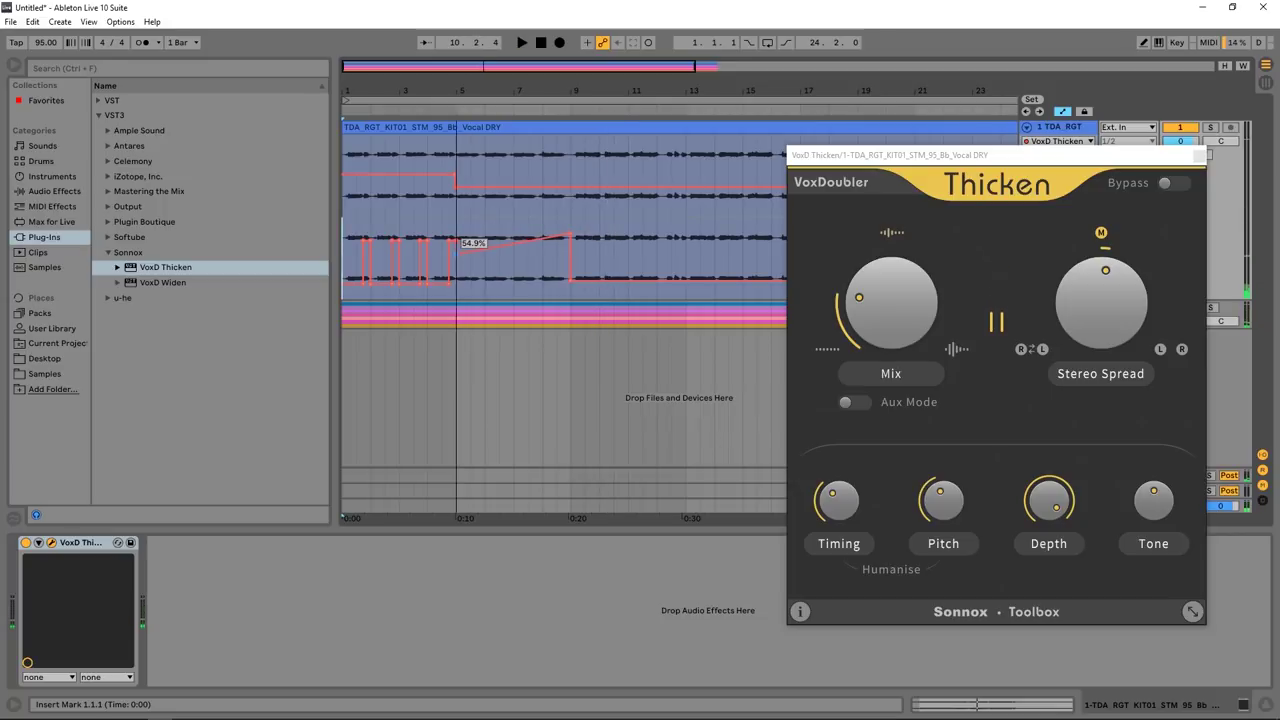
Reshape the Mix step, pulling it to 37.9% and moving that breakpoint to bar 5.
mouse_move(456, 240)
left_mouse_down()
mouse_move(567, 237)
mouse_move(570, 253)
left_mouse_up()
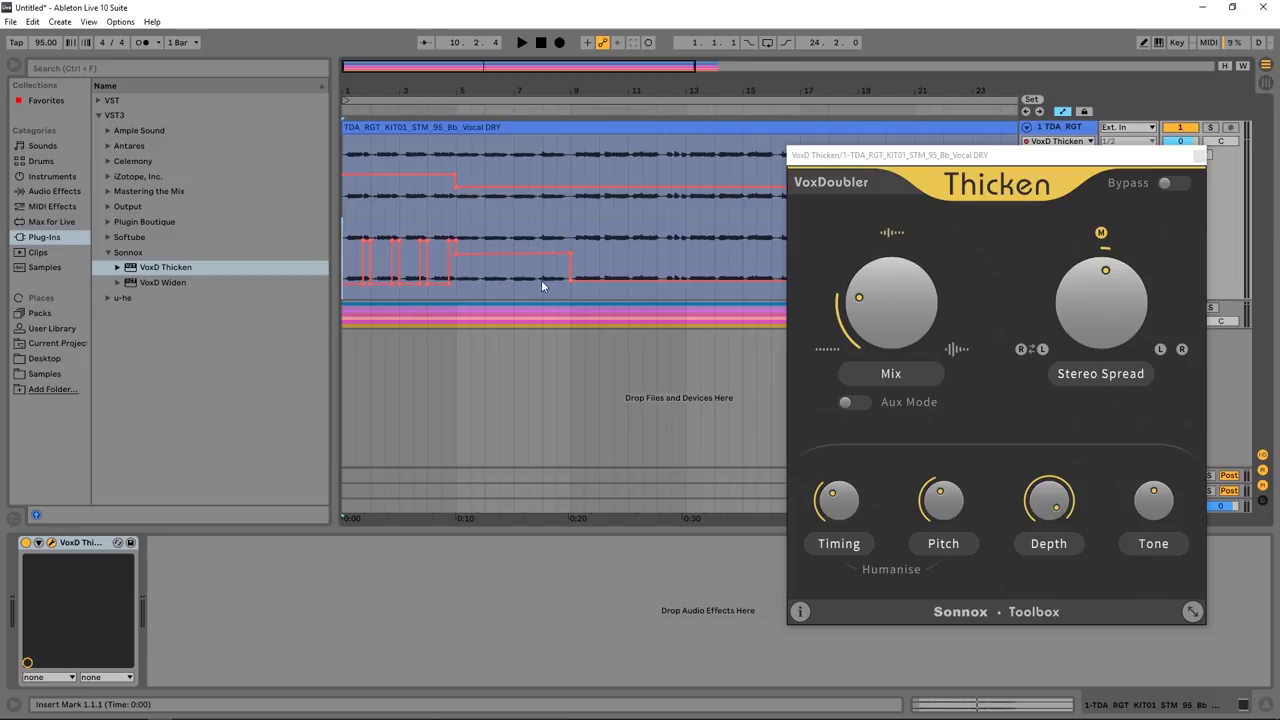
mouse_move(545, 253)
left_click(452, 114)
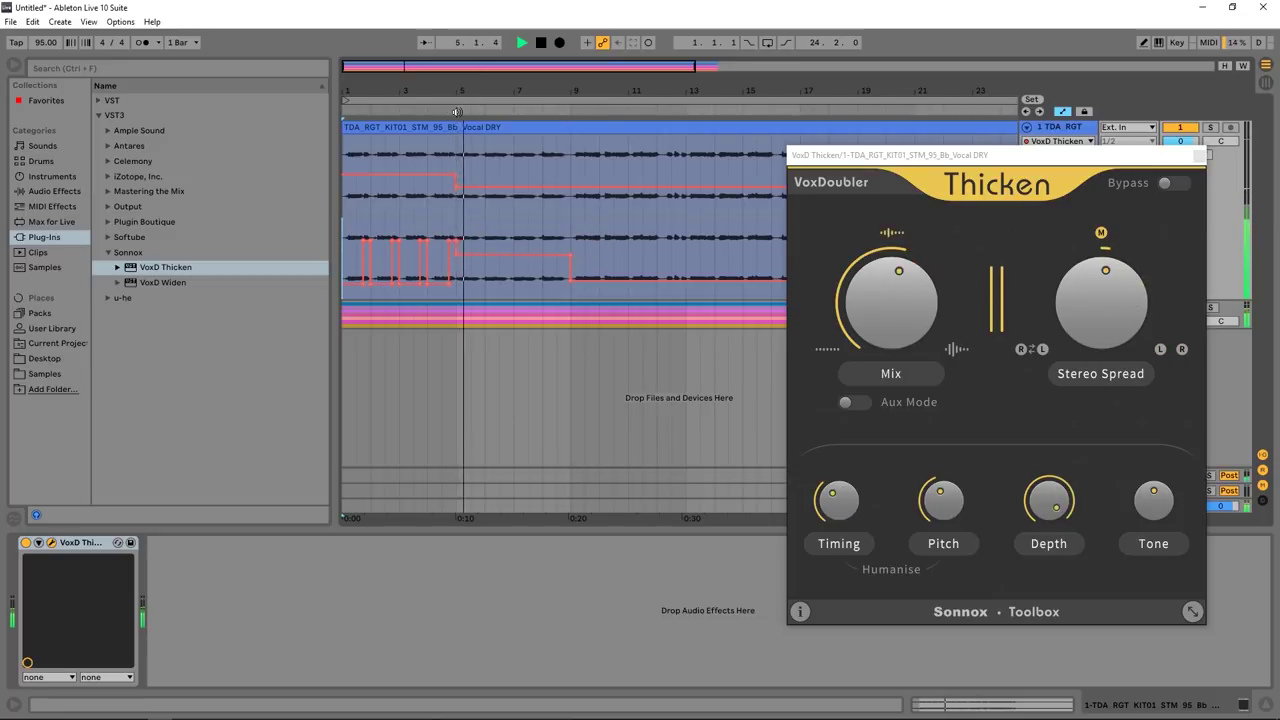
left_click_drag(458, 253, 463, 258)
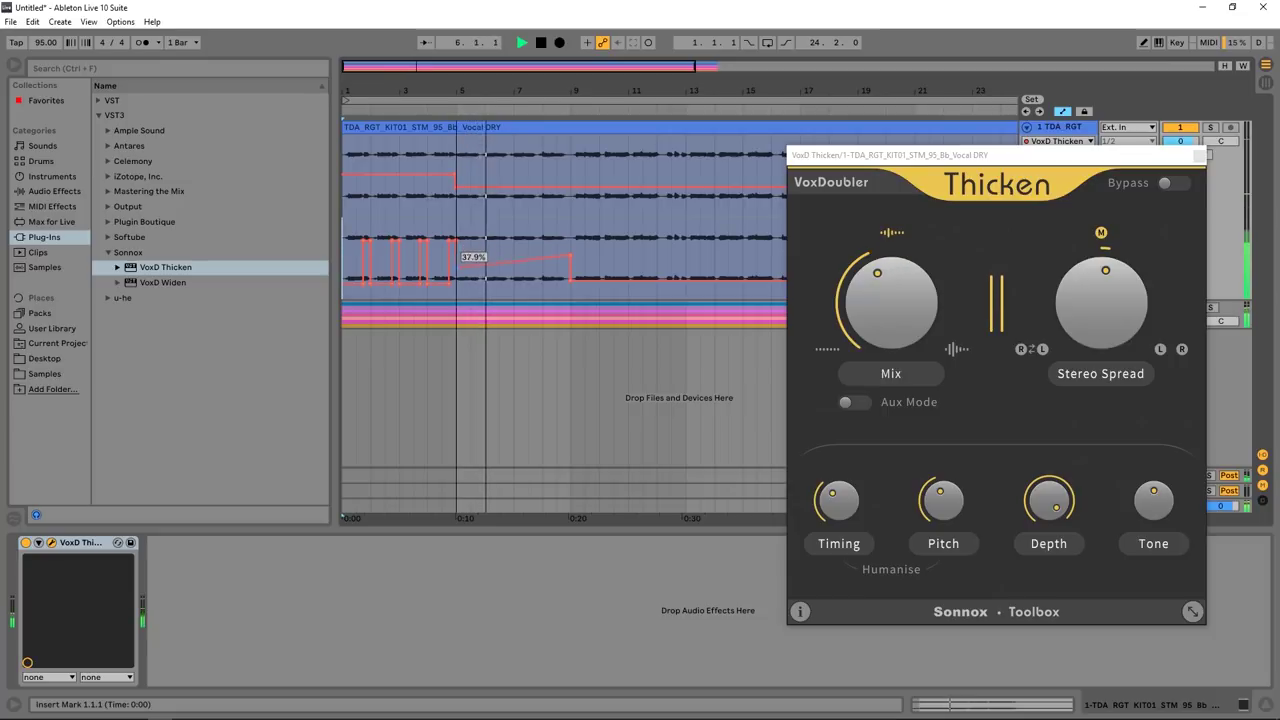
mouse_move(463, 258)
left_mouse_down()
mouse_move(574, 253)
mouse_move(574, 266)
left_mouse_up()
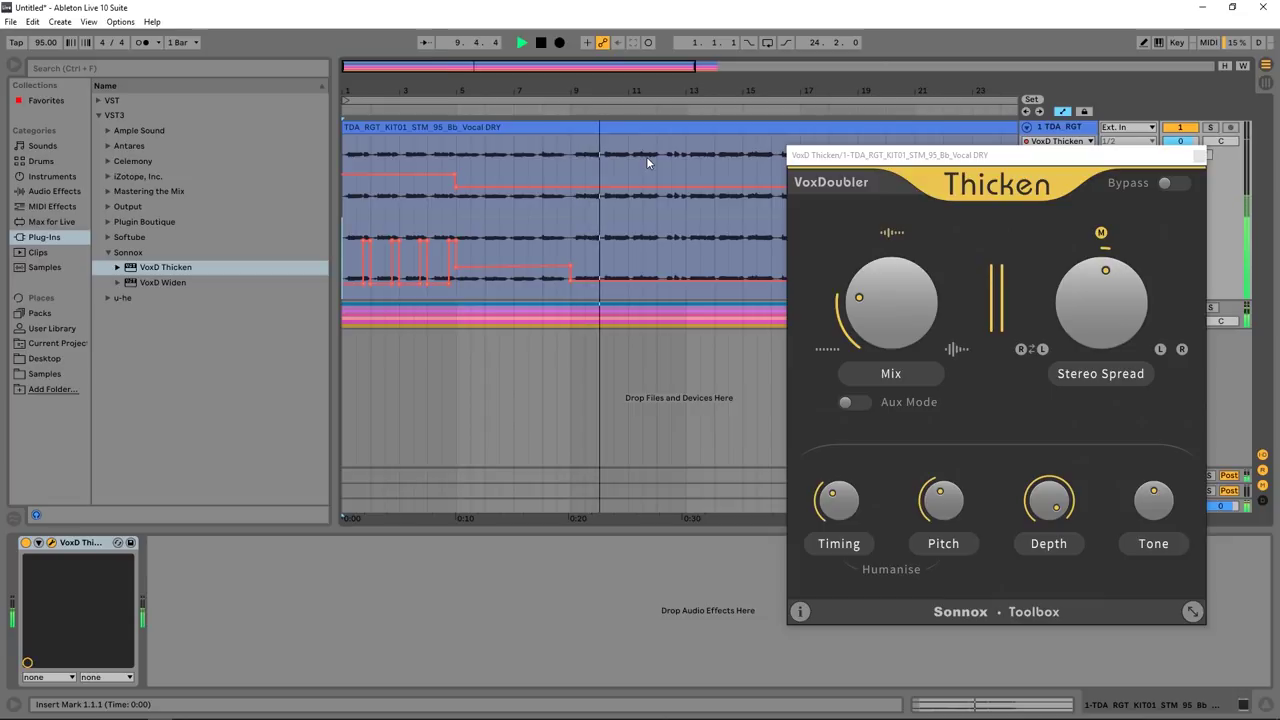
key("space")
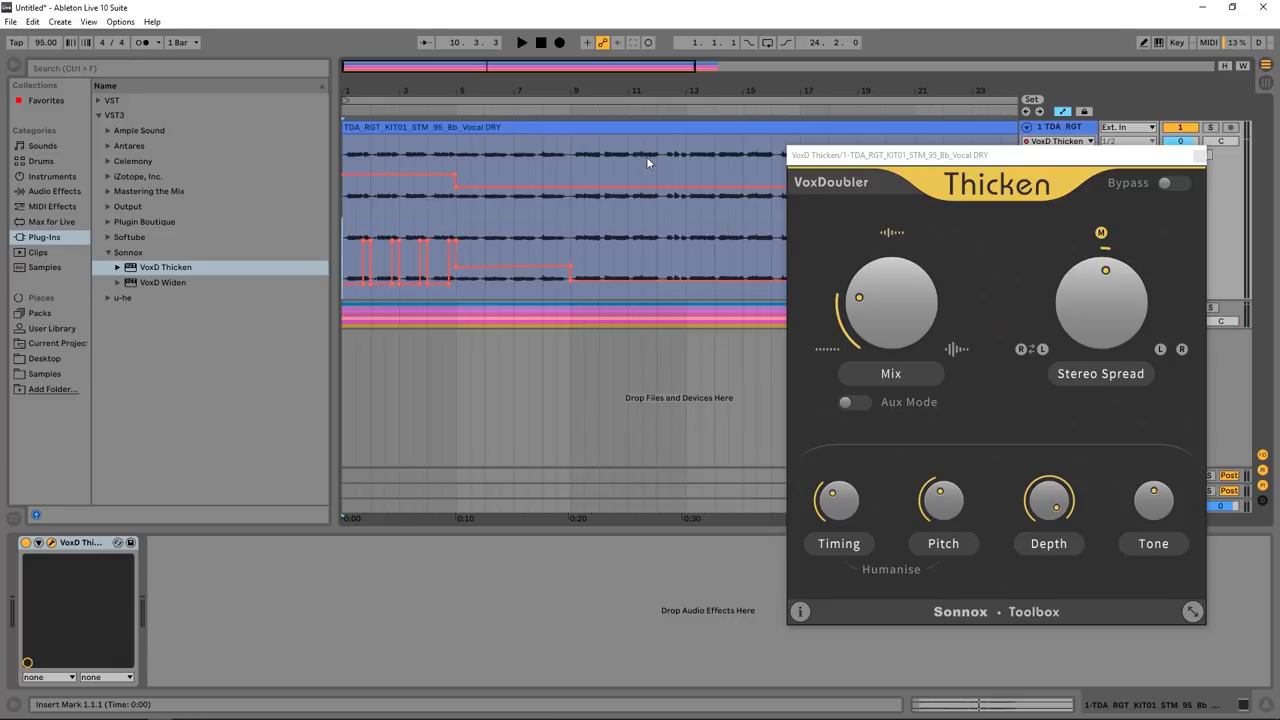
Move the VoxD Thicken plugin window left to reveal the vocal track's mixer section.
left_click_drag(870, 155, 553, 155)
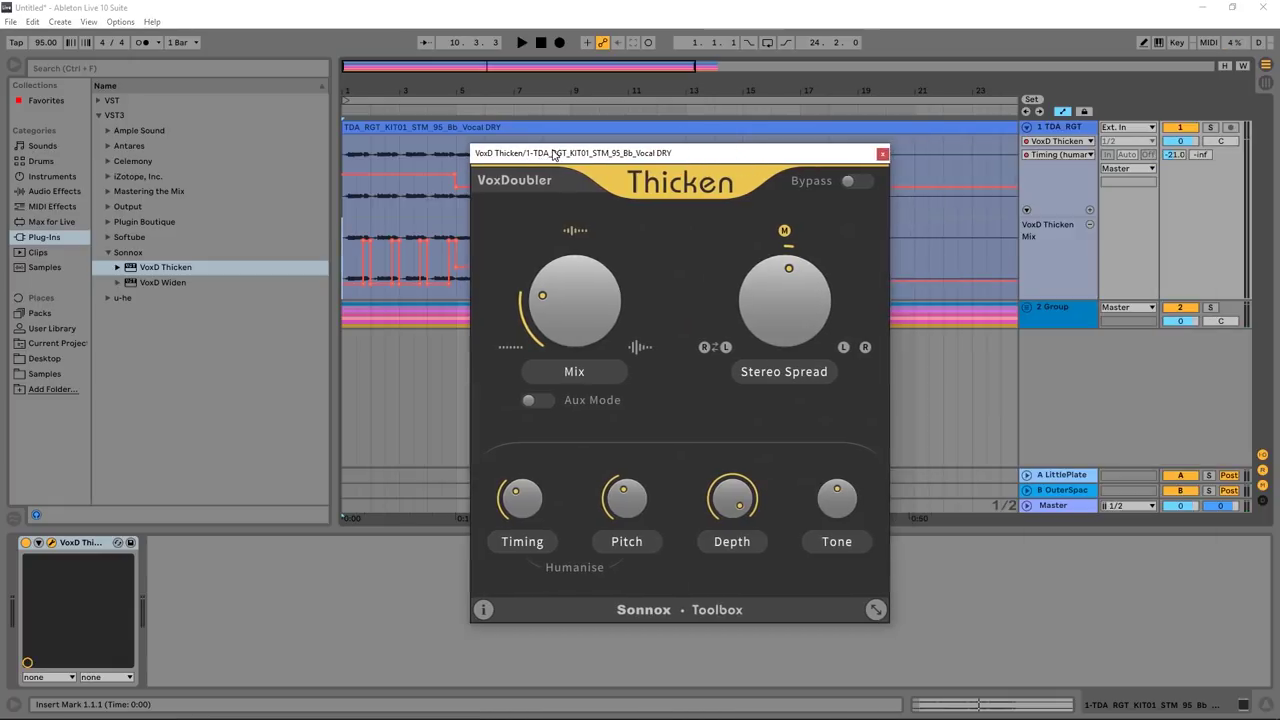